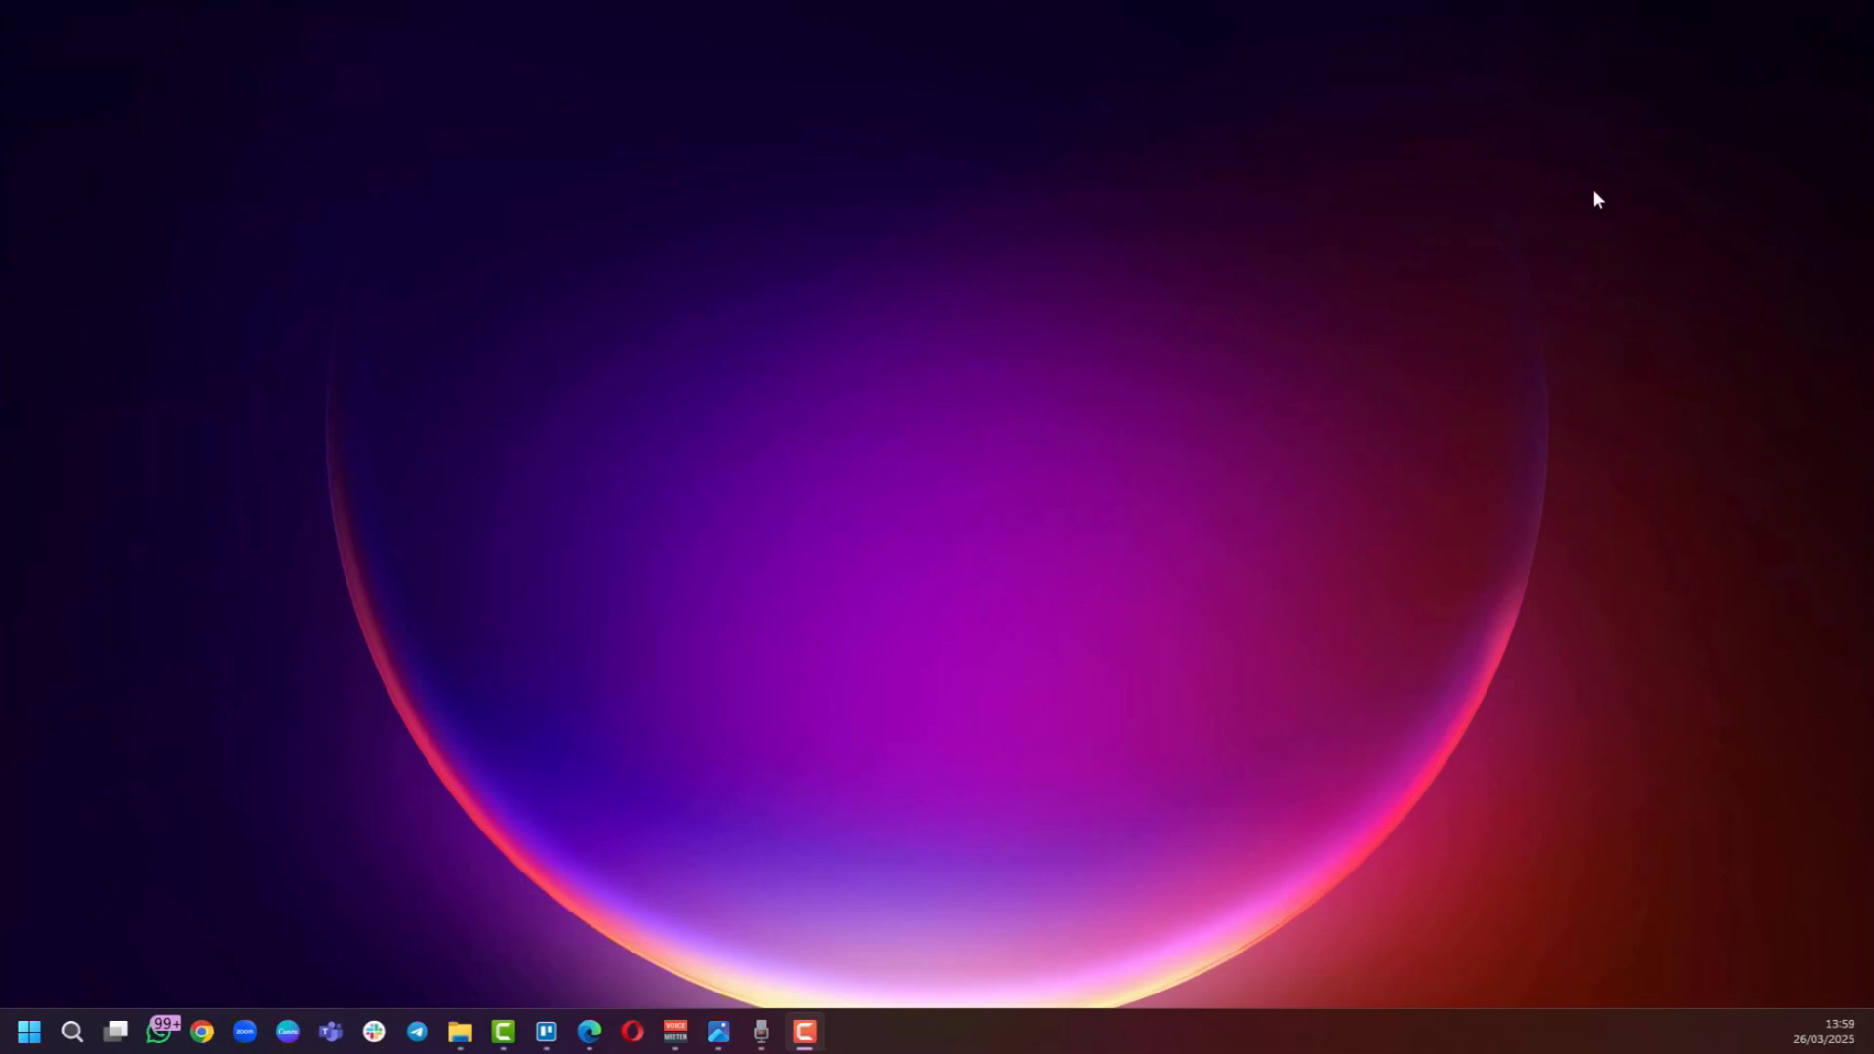
# - Open the Personalization settings from the desktop, briefly check the current desktop background, and return to the settings
pyautogui.rightClick(870, 385)
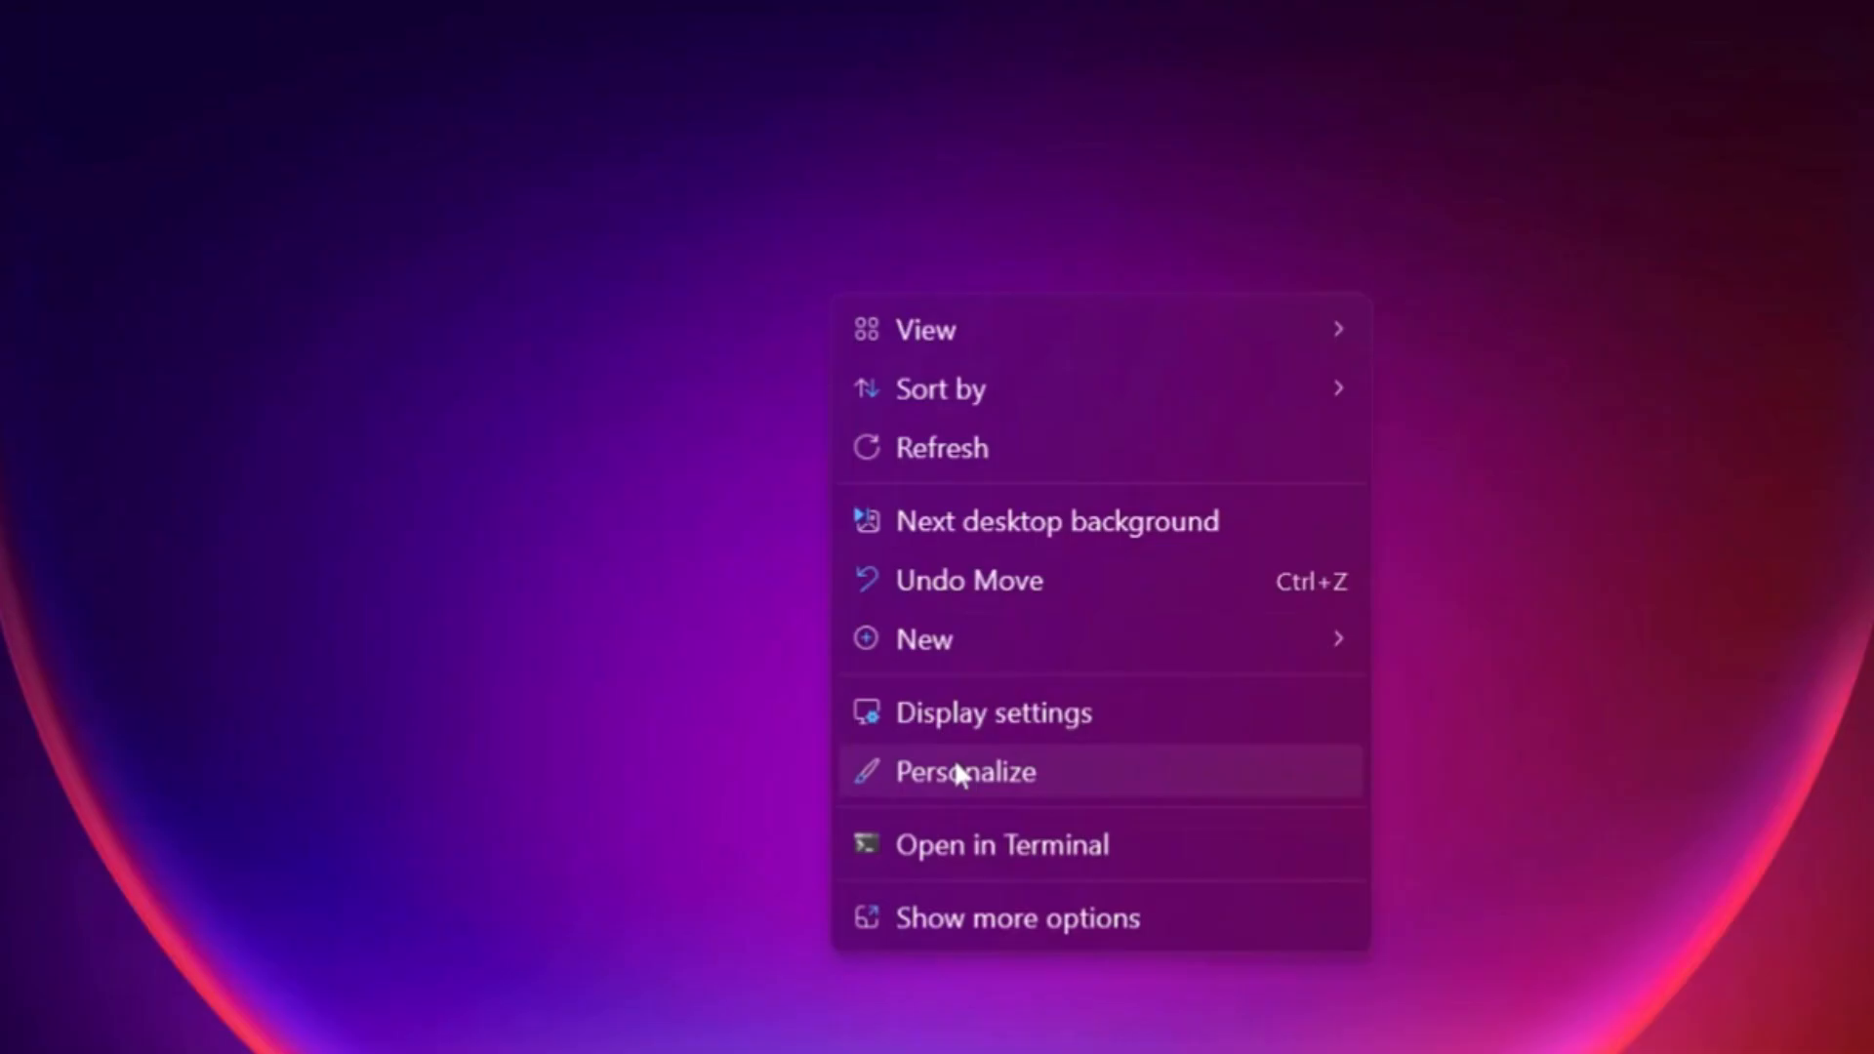
pyautogui.click(949, 682)
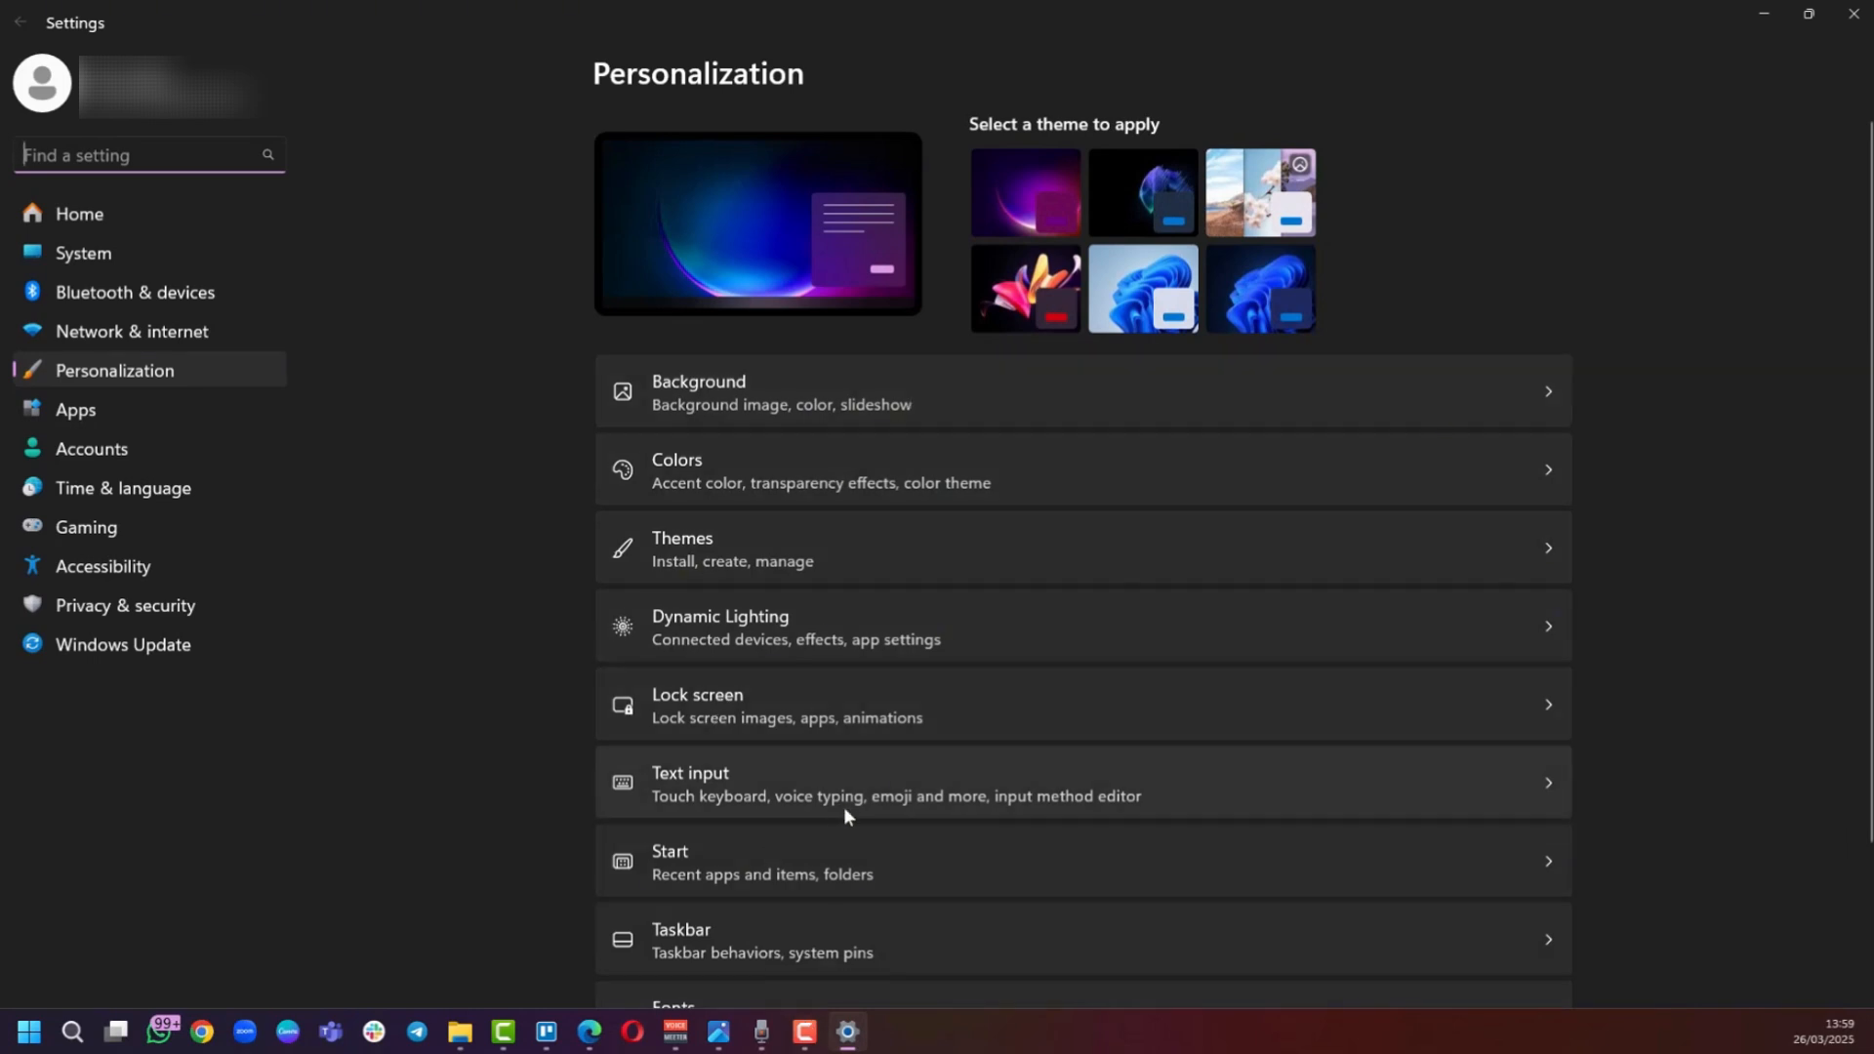
pyautogui.click(848, 1032)
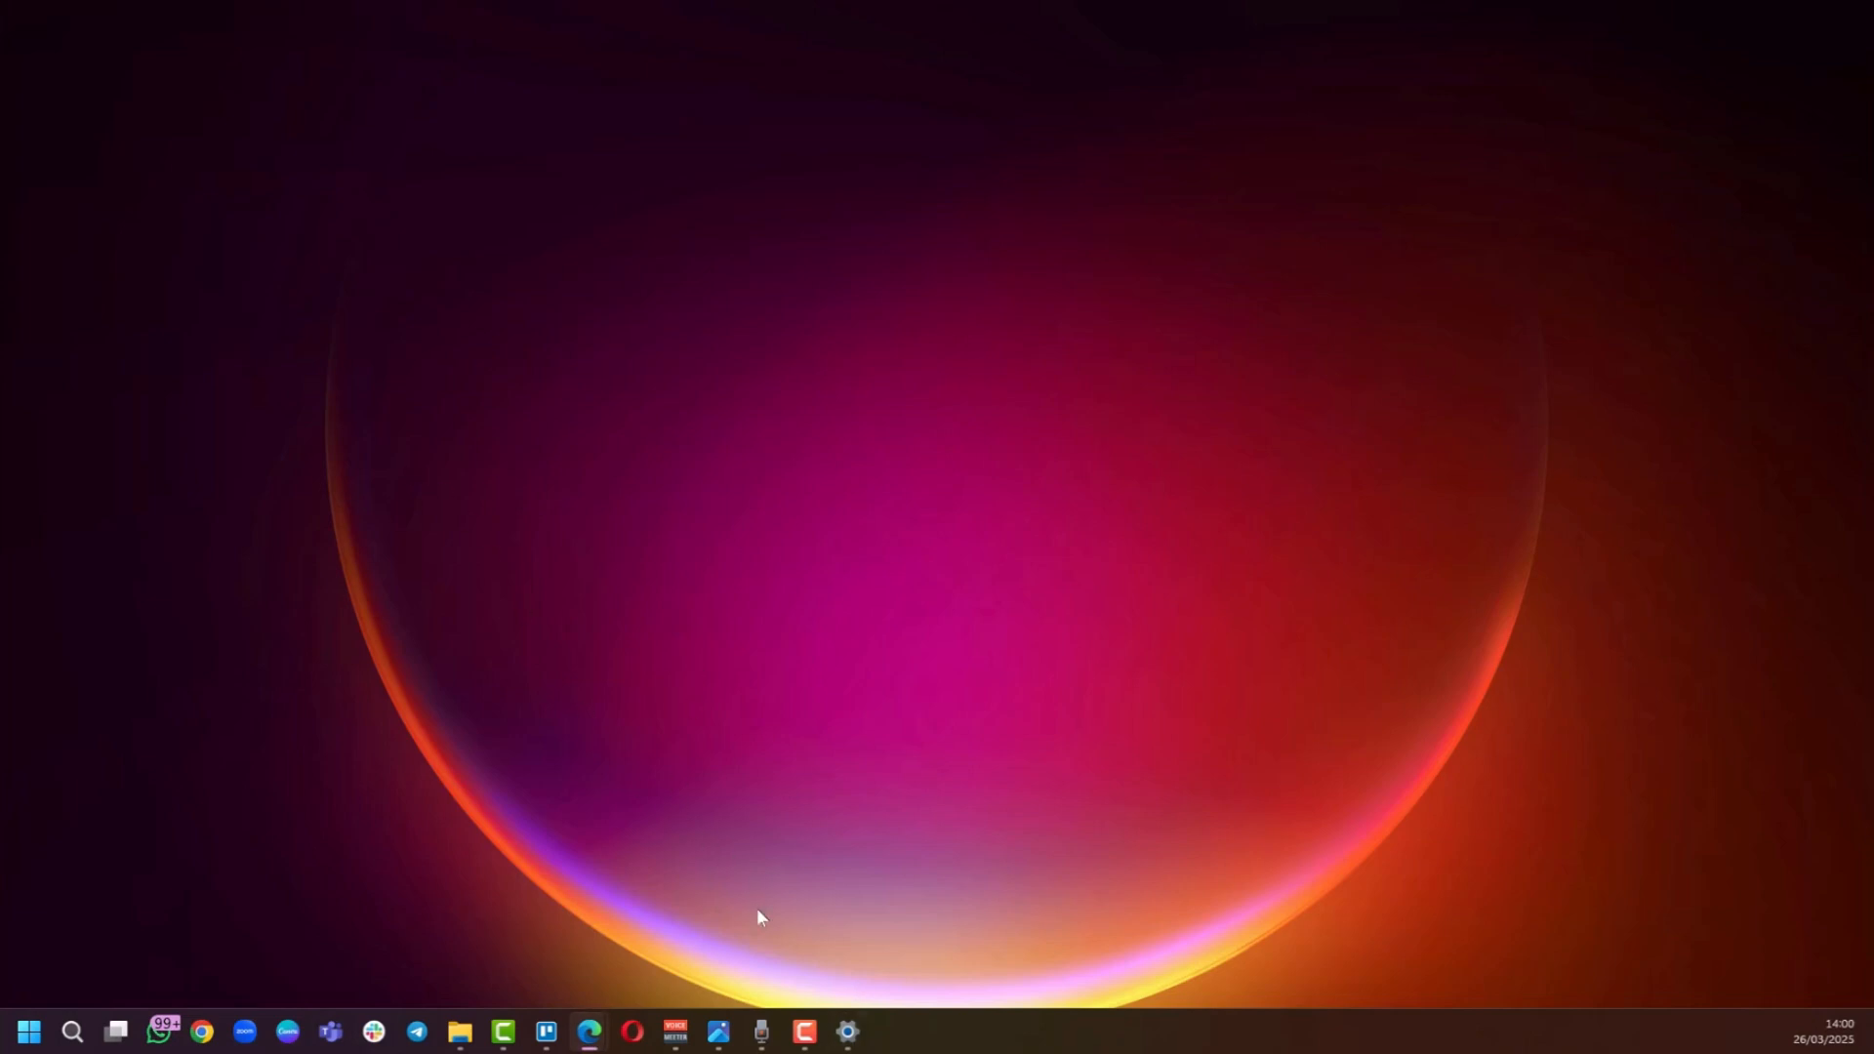
pyautogui.click(847, 1032)
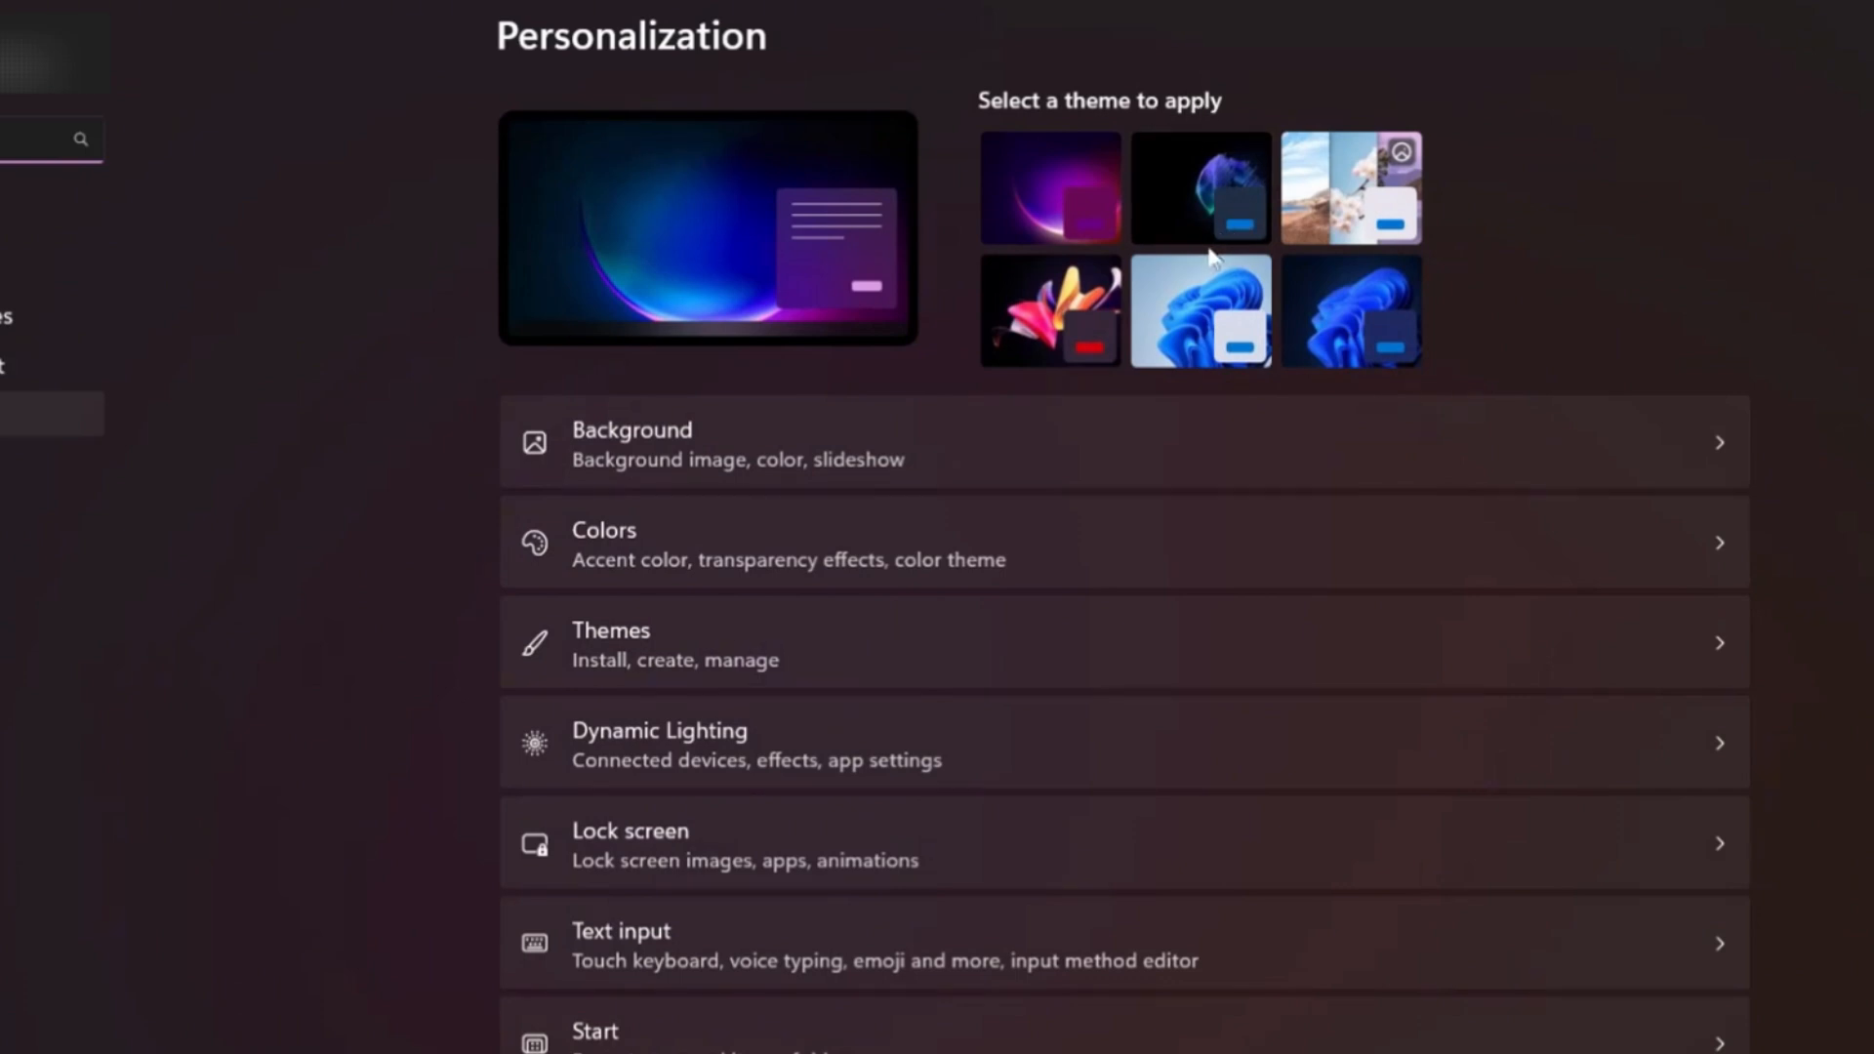
# - Apply the Captured Motion theme from the Personalization theme previews
pyautogui.scroll(-2, 1160, 317)
pyautogui.scroll(2, 1154, 300)
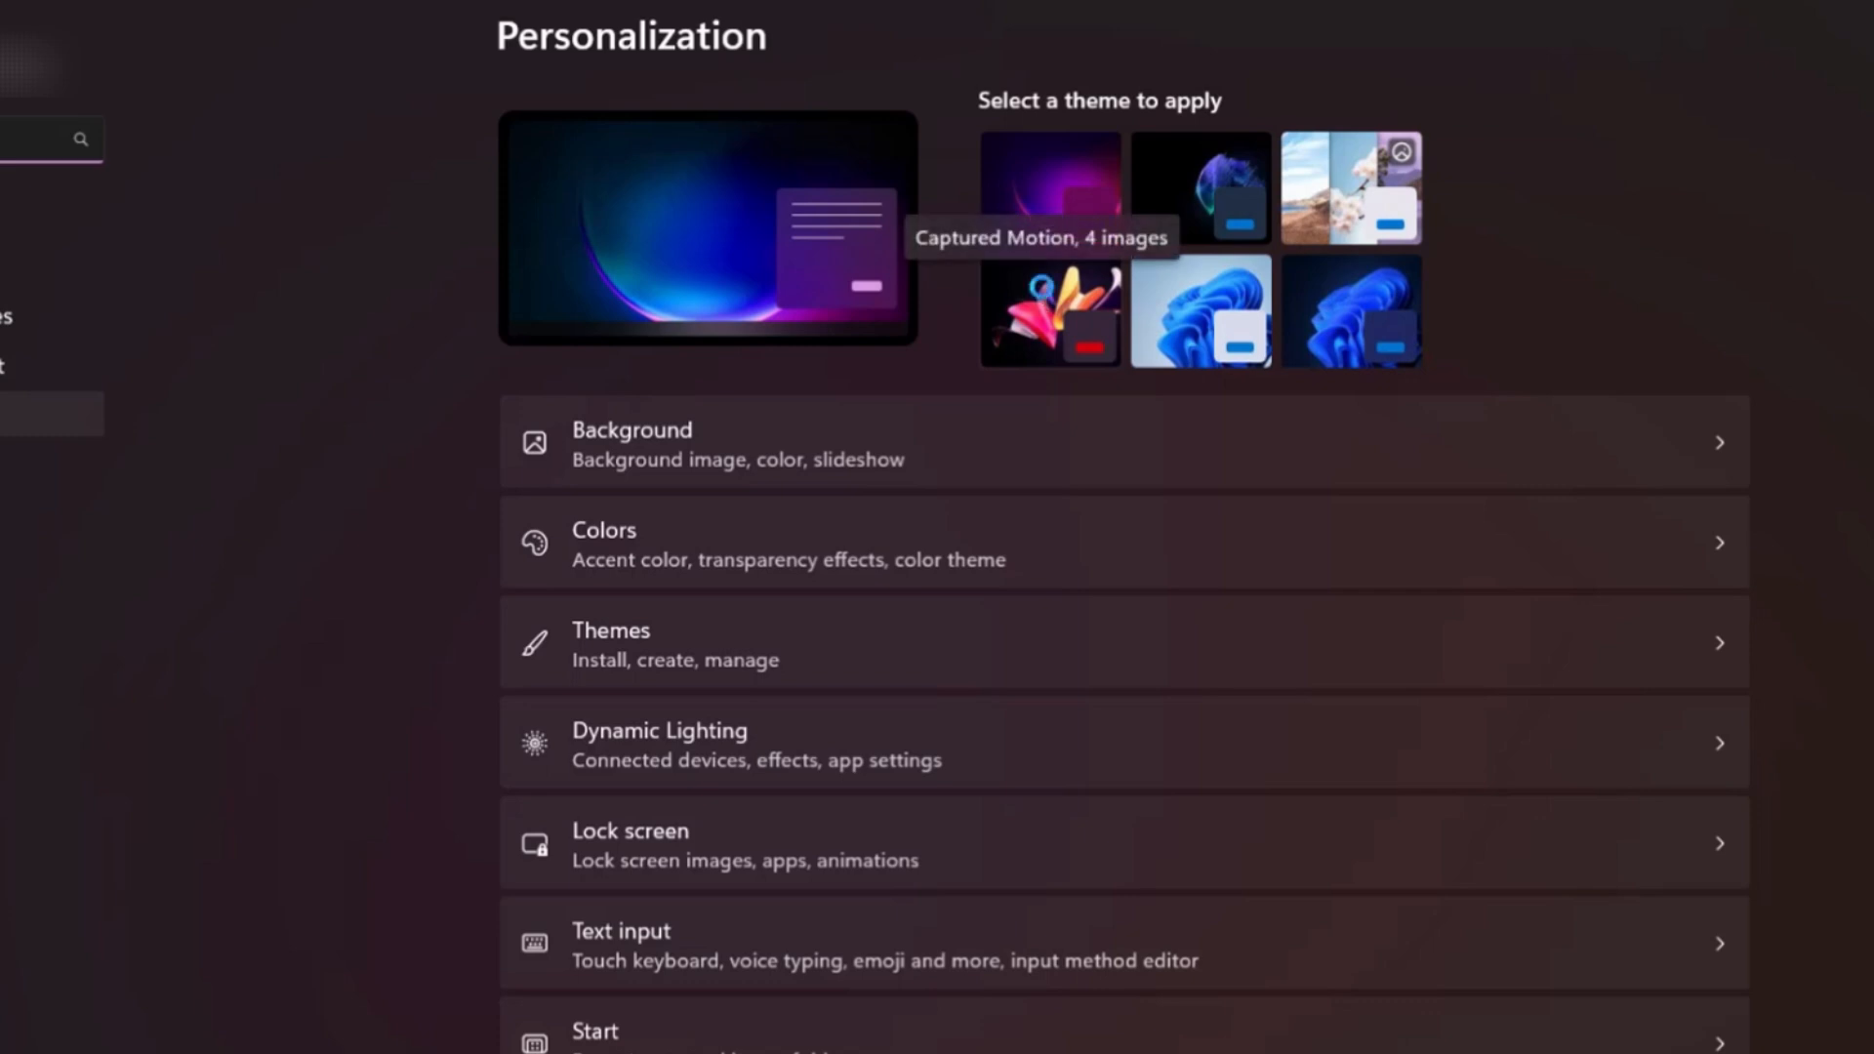
pyautogui.click(1037, 293)
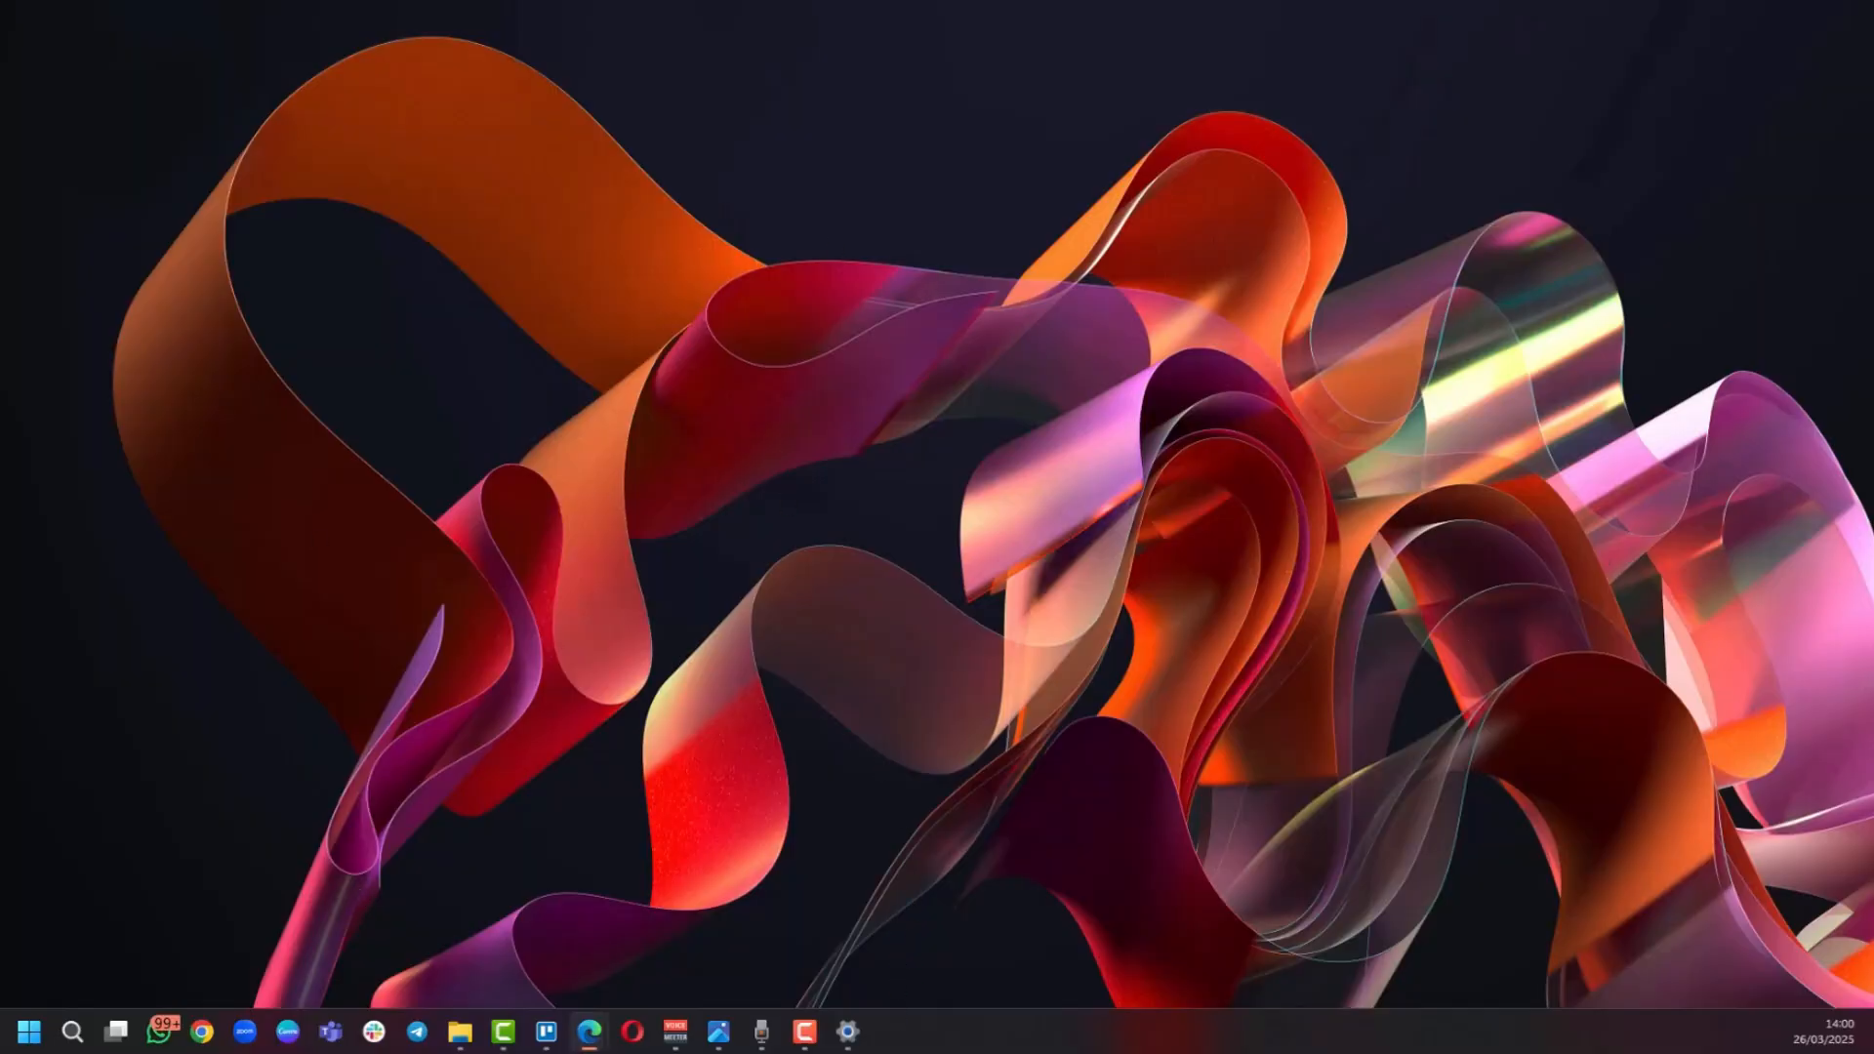
# - Return to the Personalization settings and apply the purple Glow theme
pyautogui.click(851, 1035)
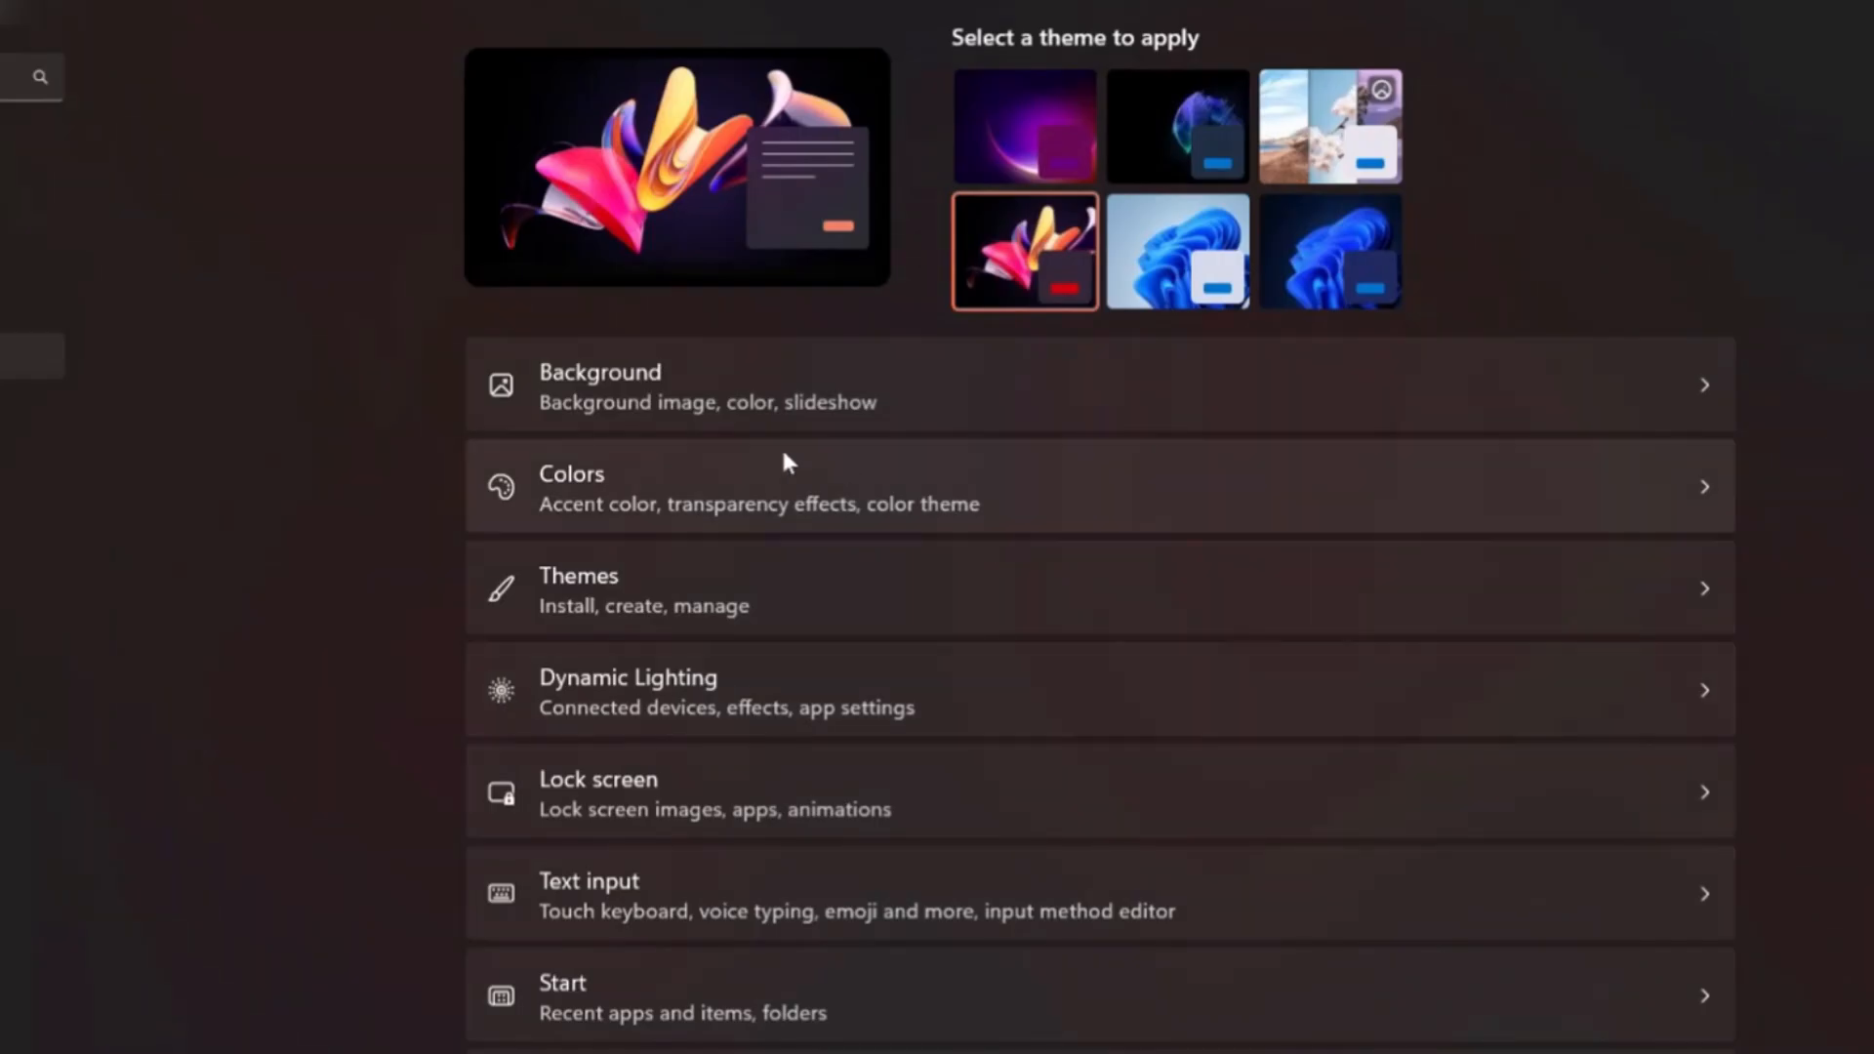
pyautogui.click(990, 147)
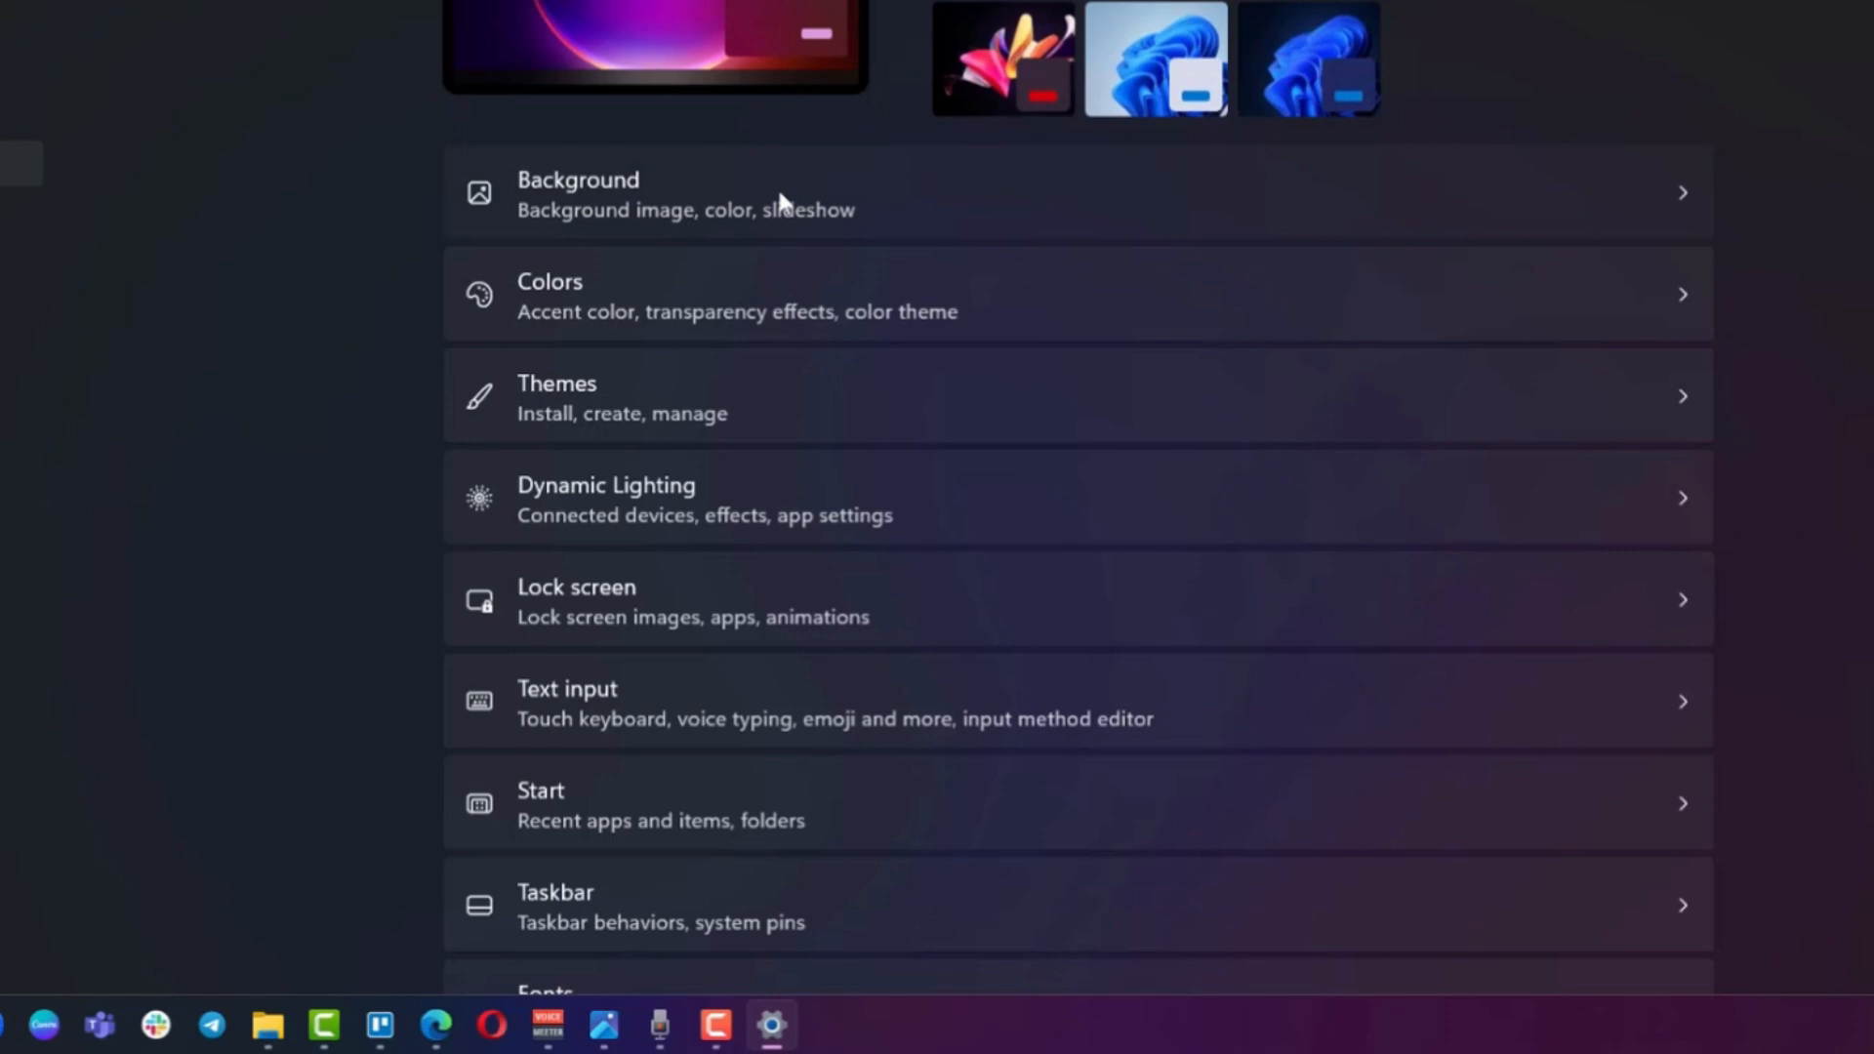
# - Open the Background settings and review the background types and picture change intervals, keeping the Slideshow type
pyautogui.click(674, 217)
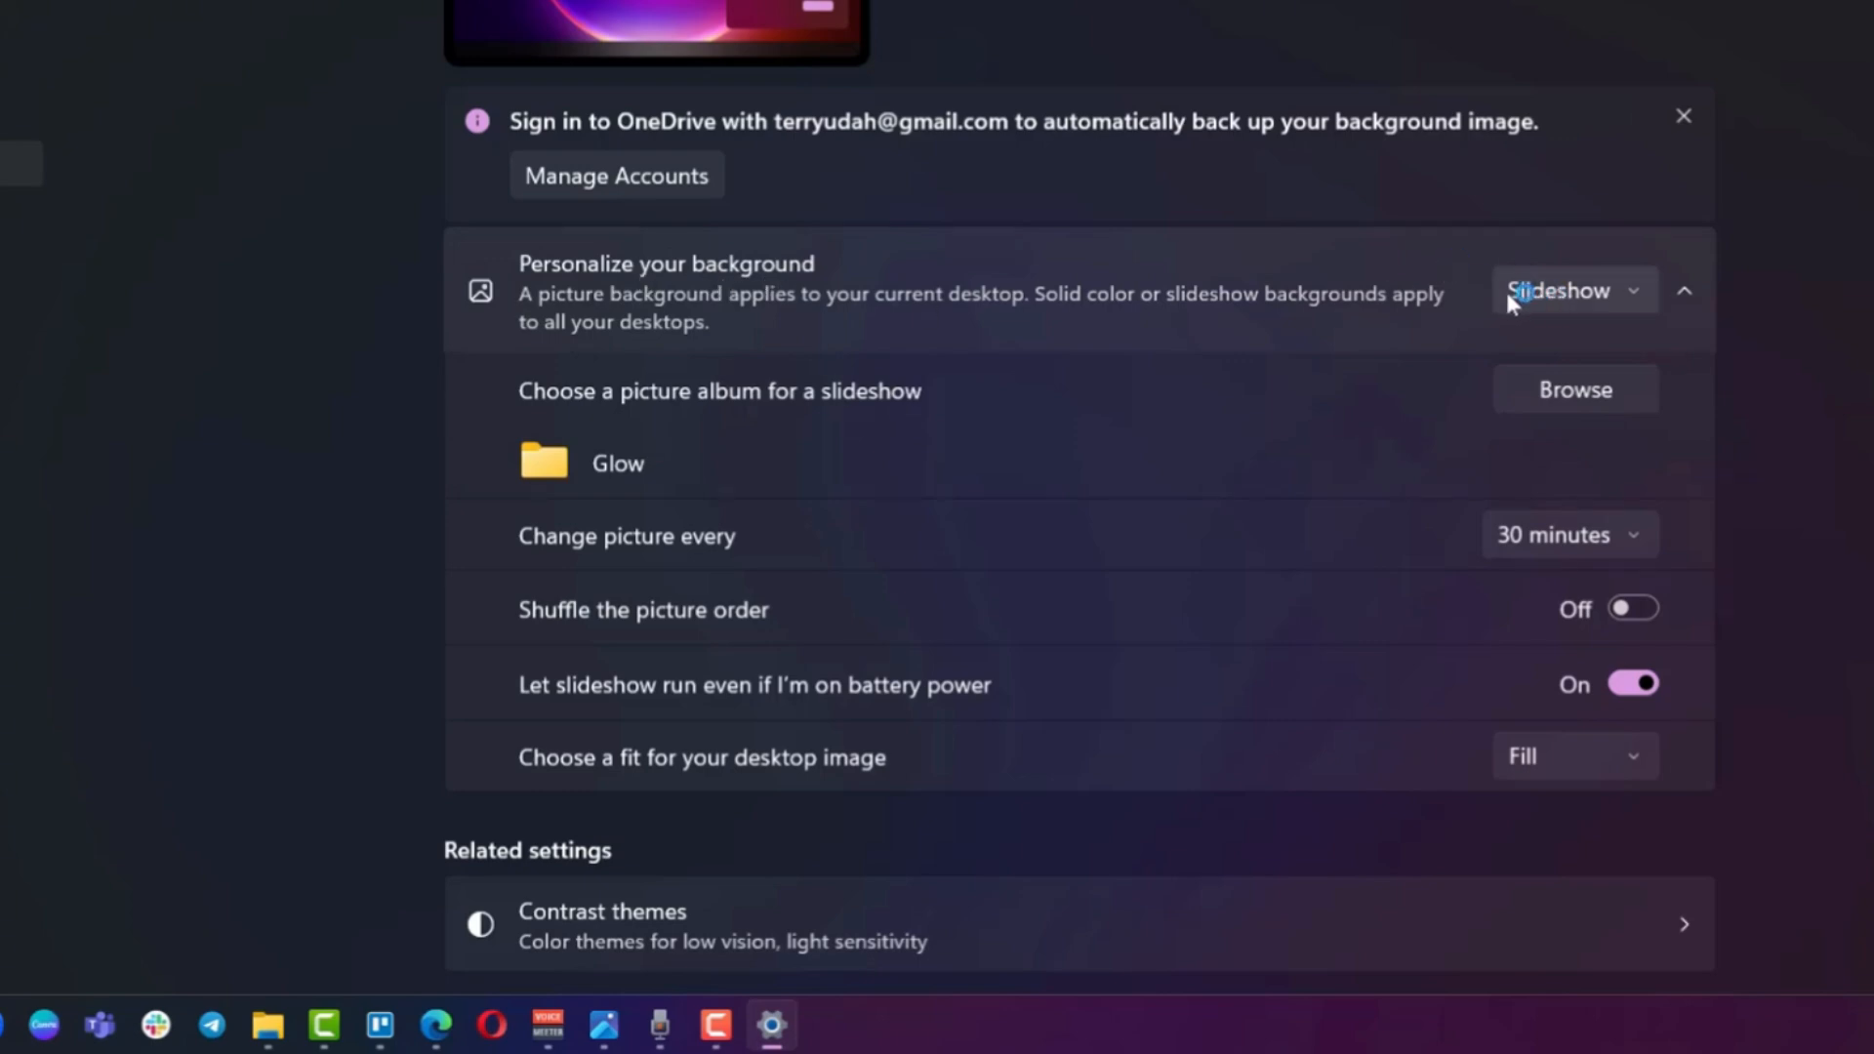
pyautogui.click(1579, 292)
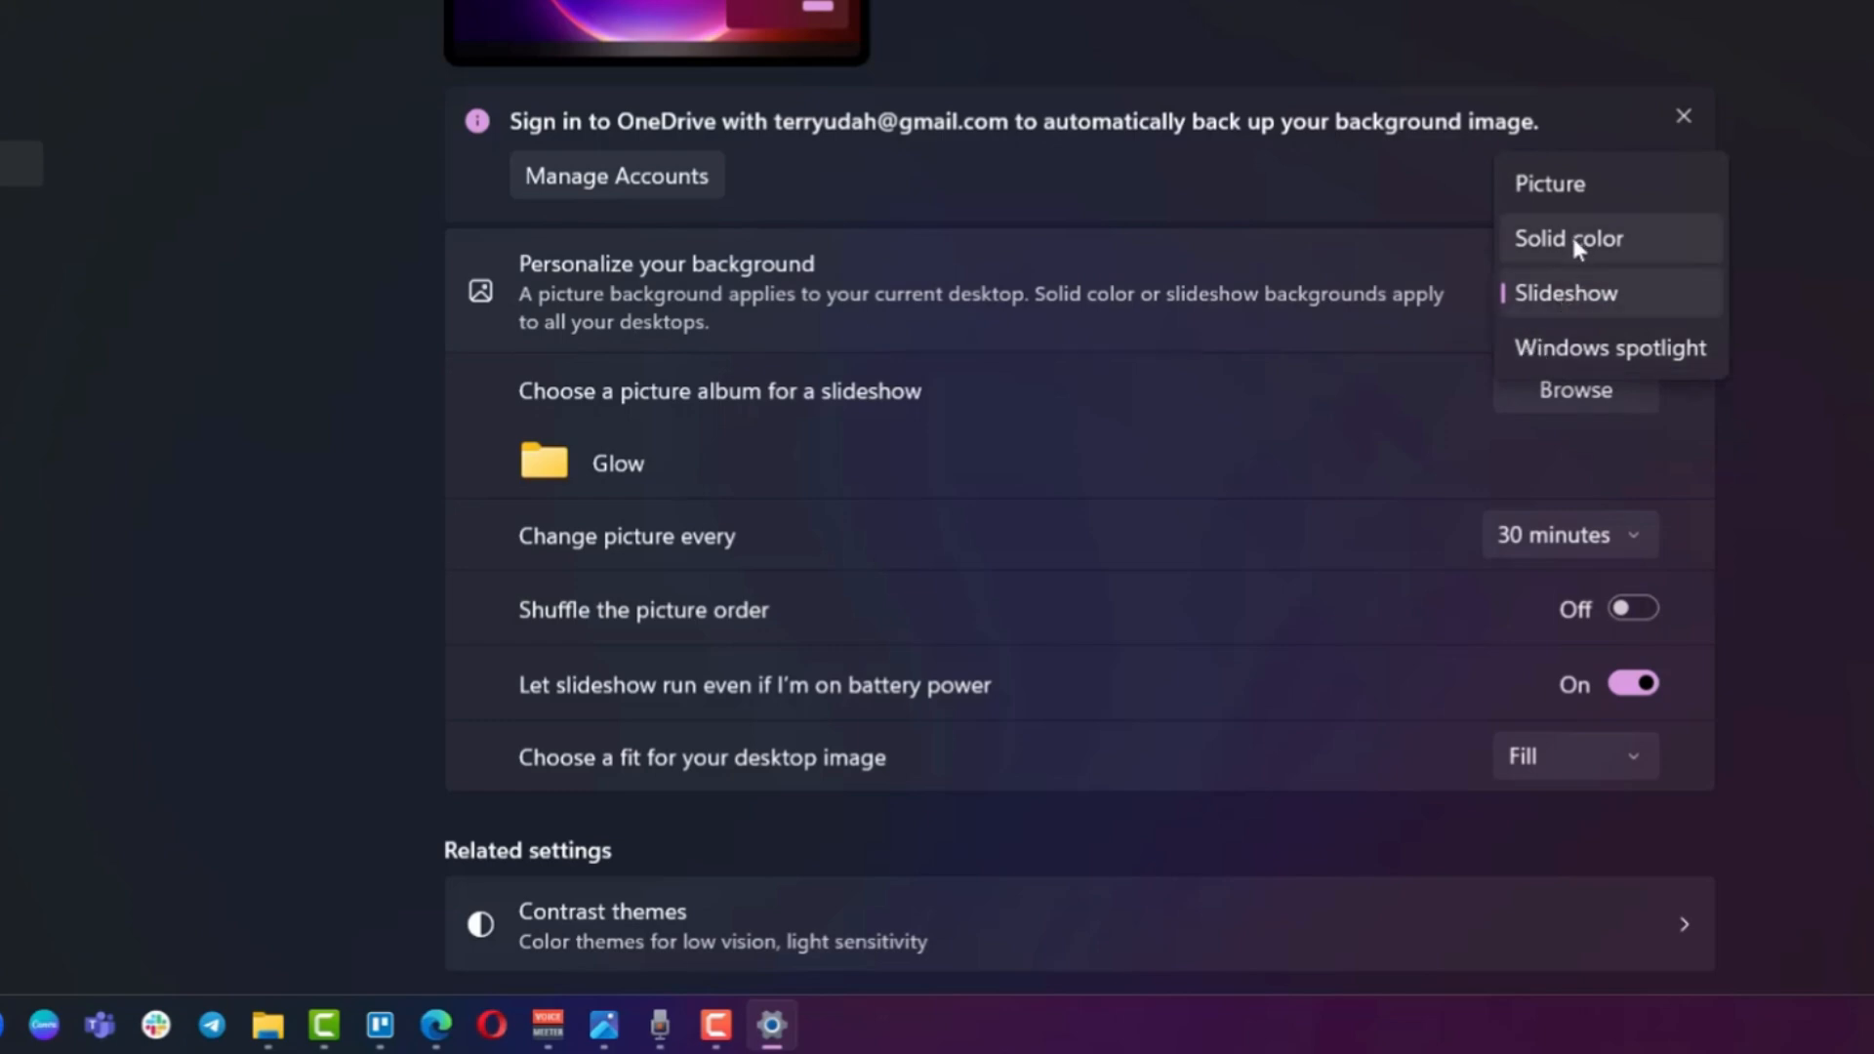
pyautogui.click(1562, 289)
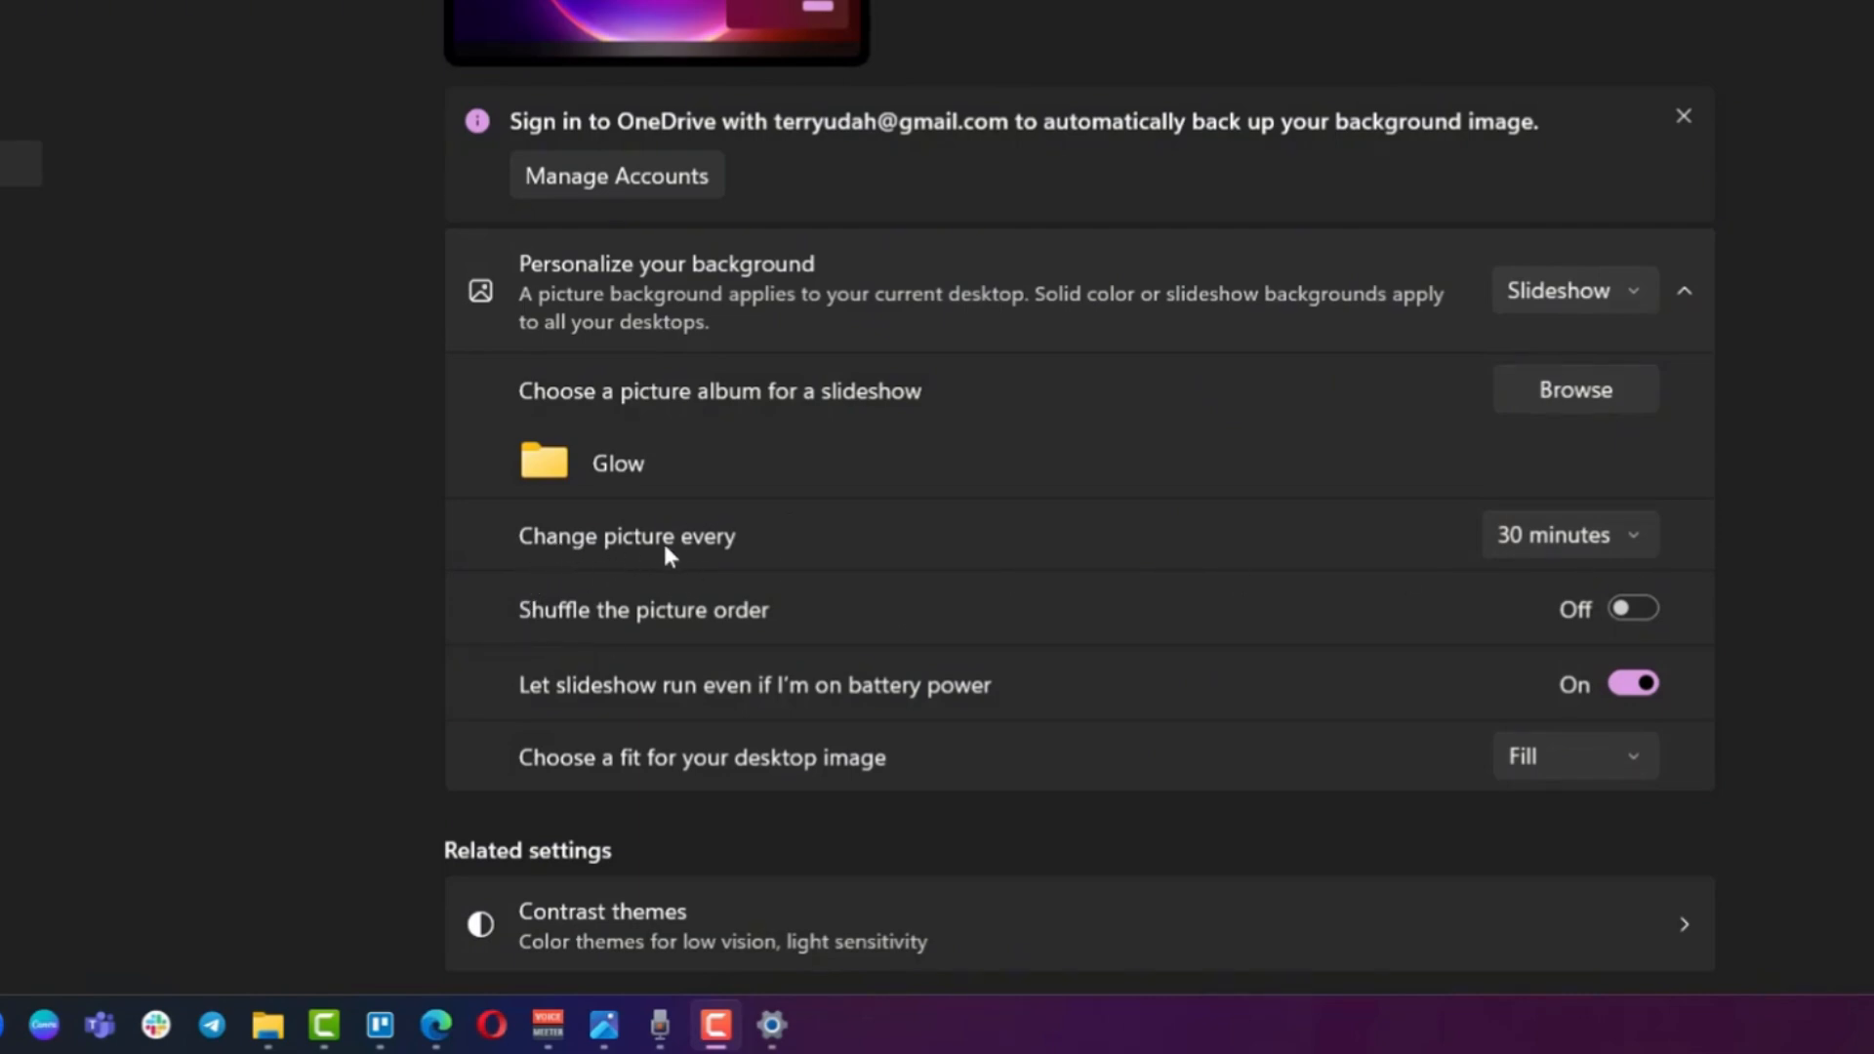
pyautogui.click(1527, 549)
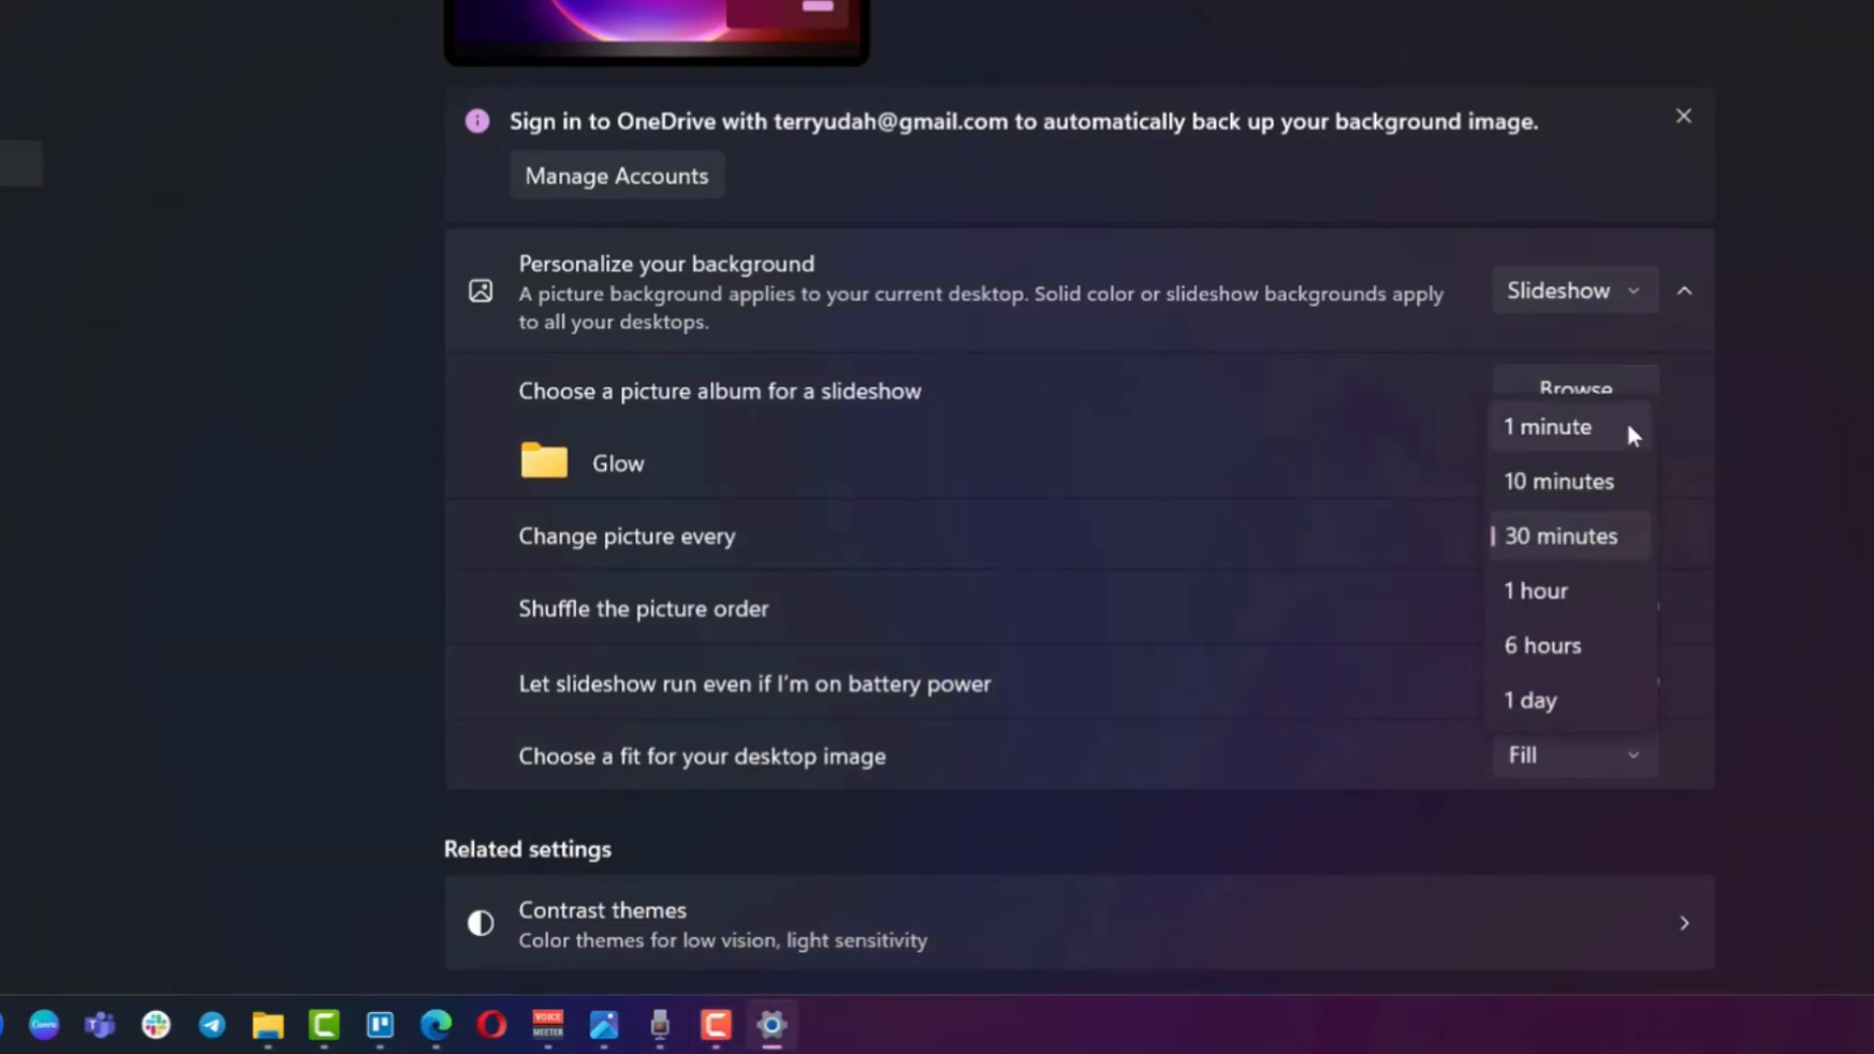
pyautogui.click(1447, 541)
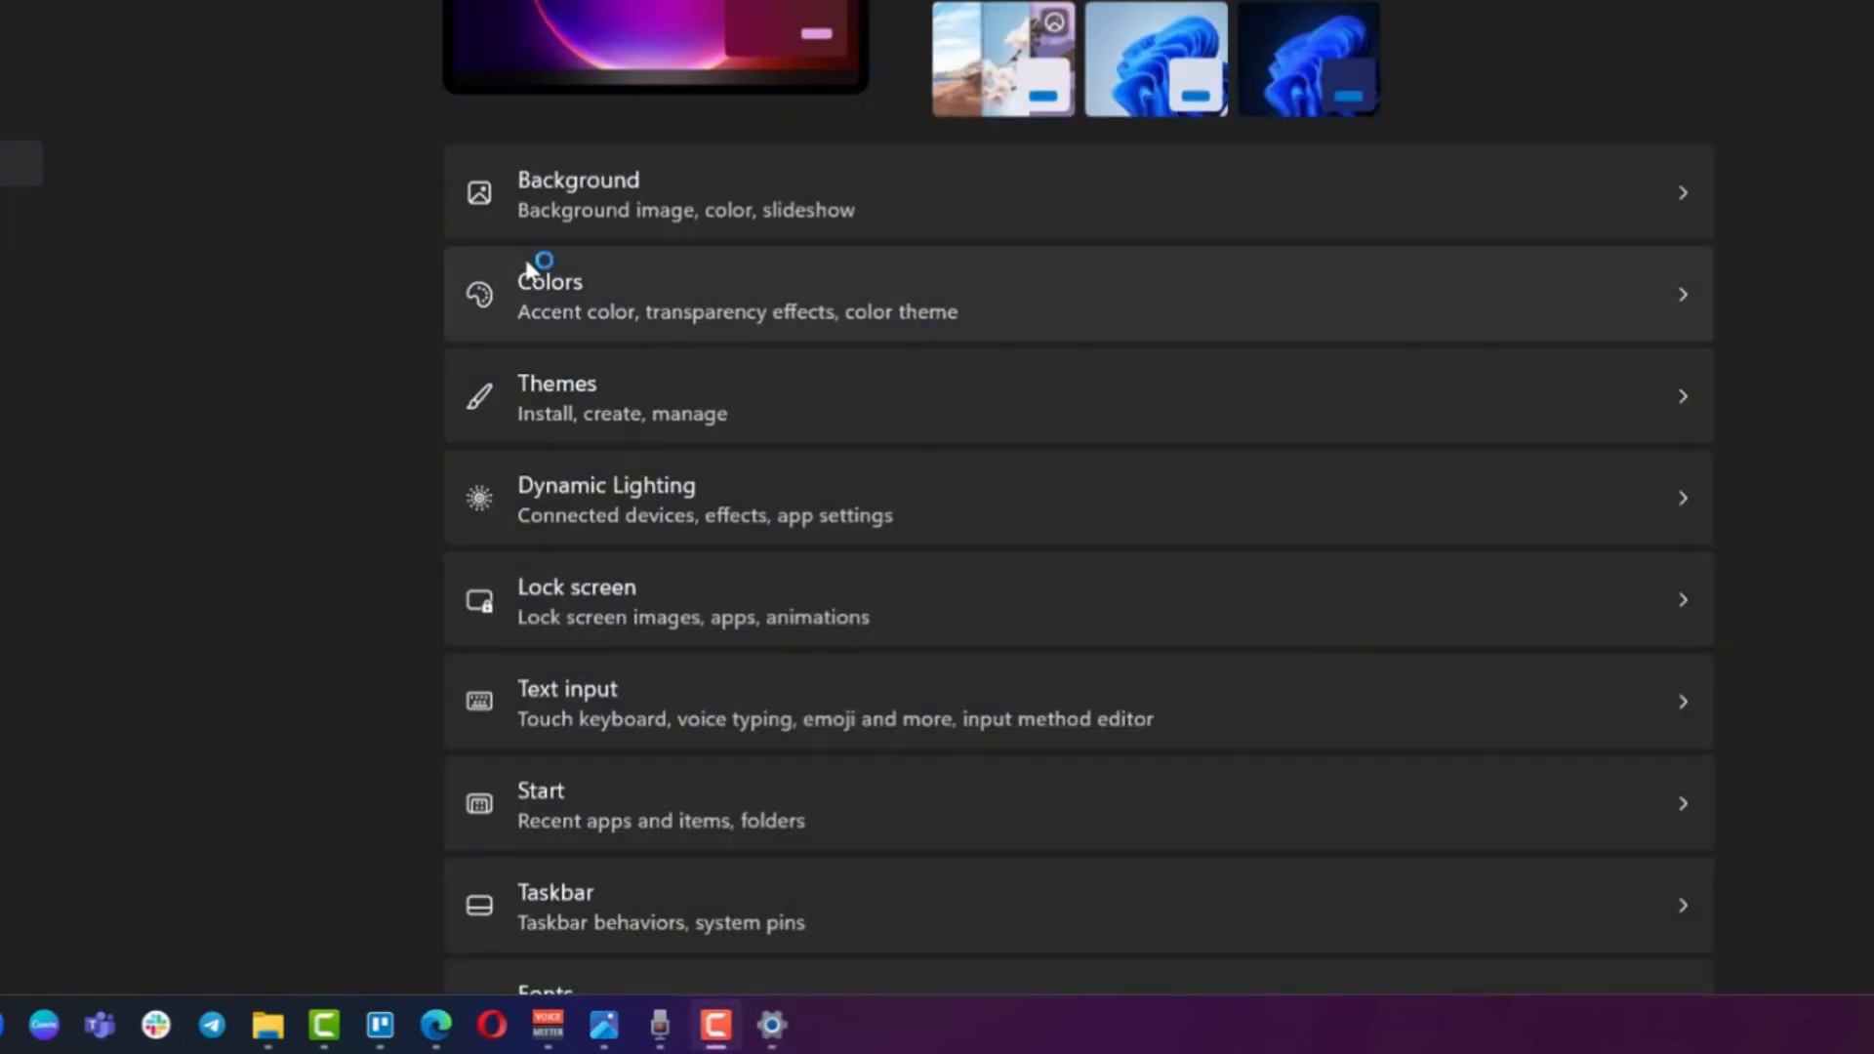
# - Open the Colors settings and try the red and olive green recent accent colors
pyautogui.click(576, 297)
pyautogui.scroll(-3, 1201, 449)
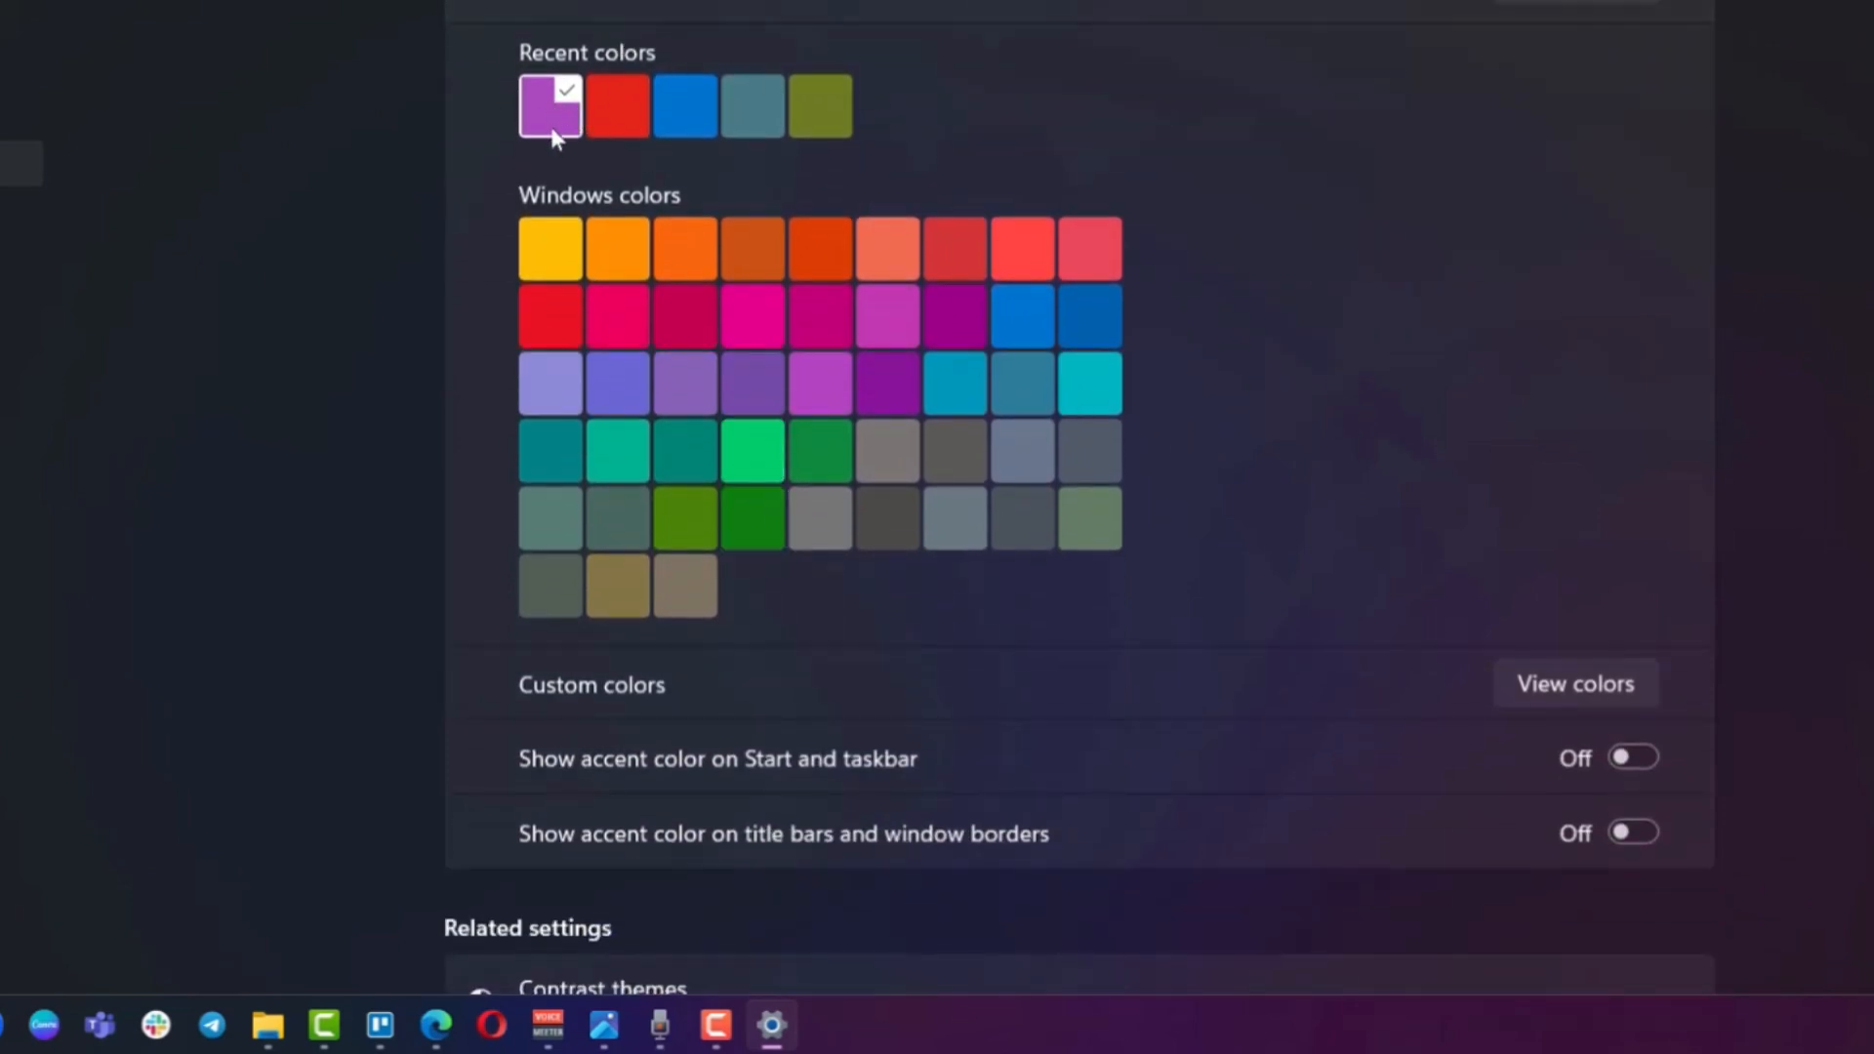
pyautogui.click(618, 108)
pyautogui.scroll(2, 850, 195)
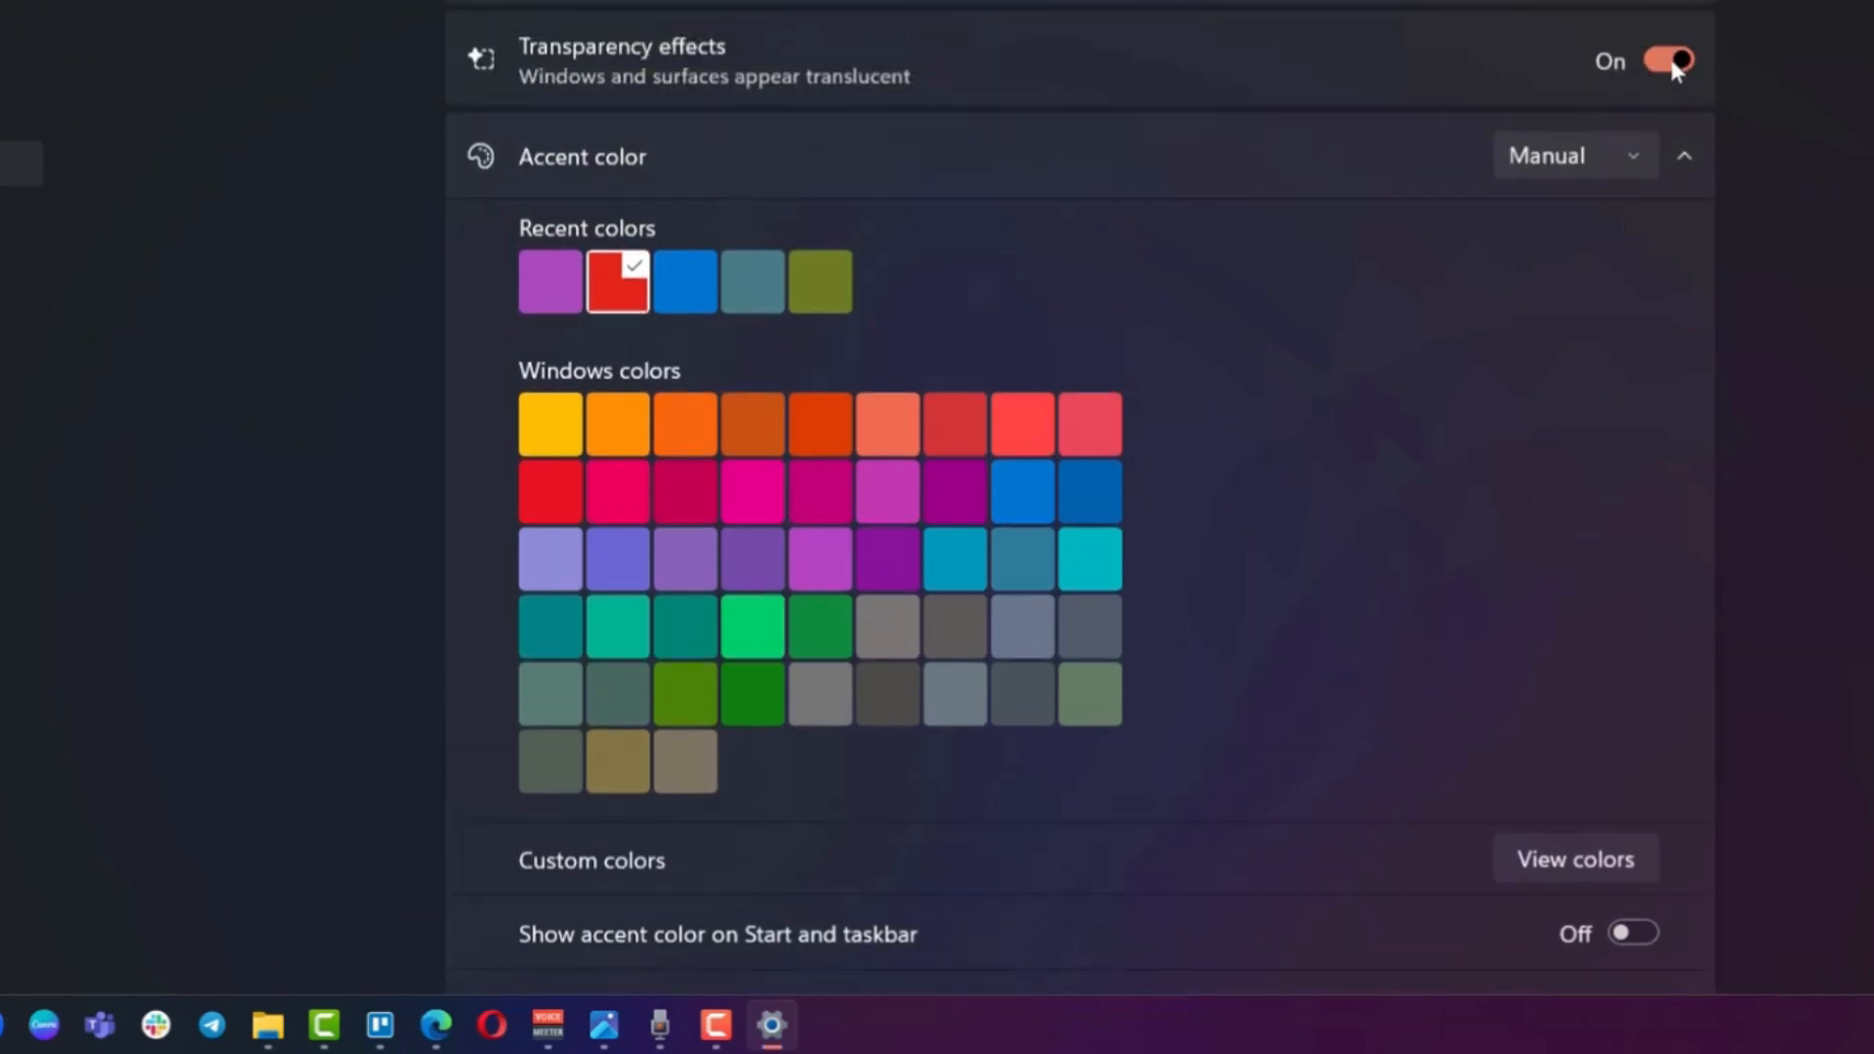
pyautogui.click(818, 296)
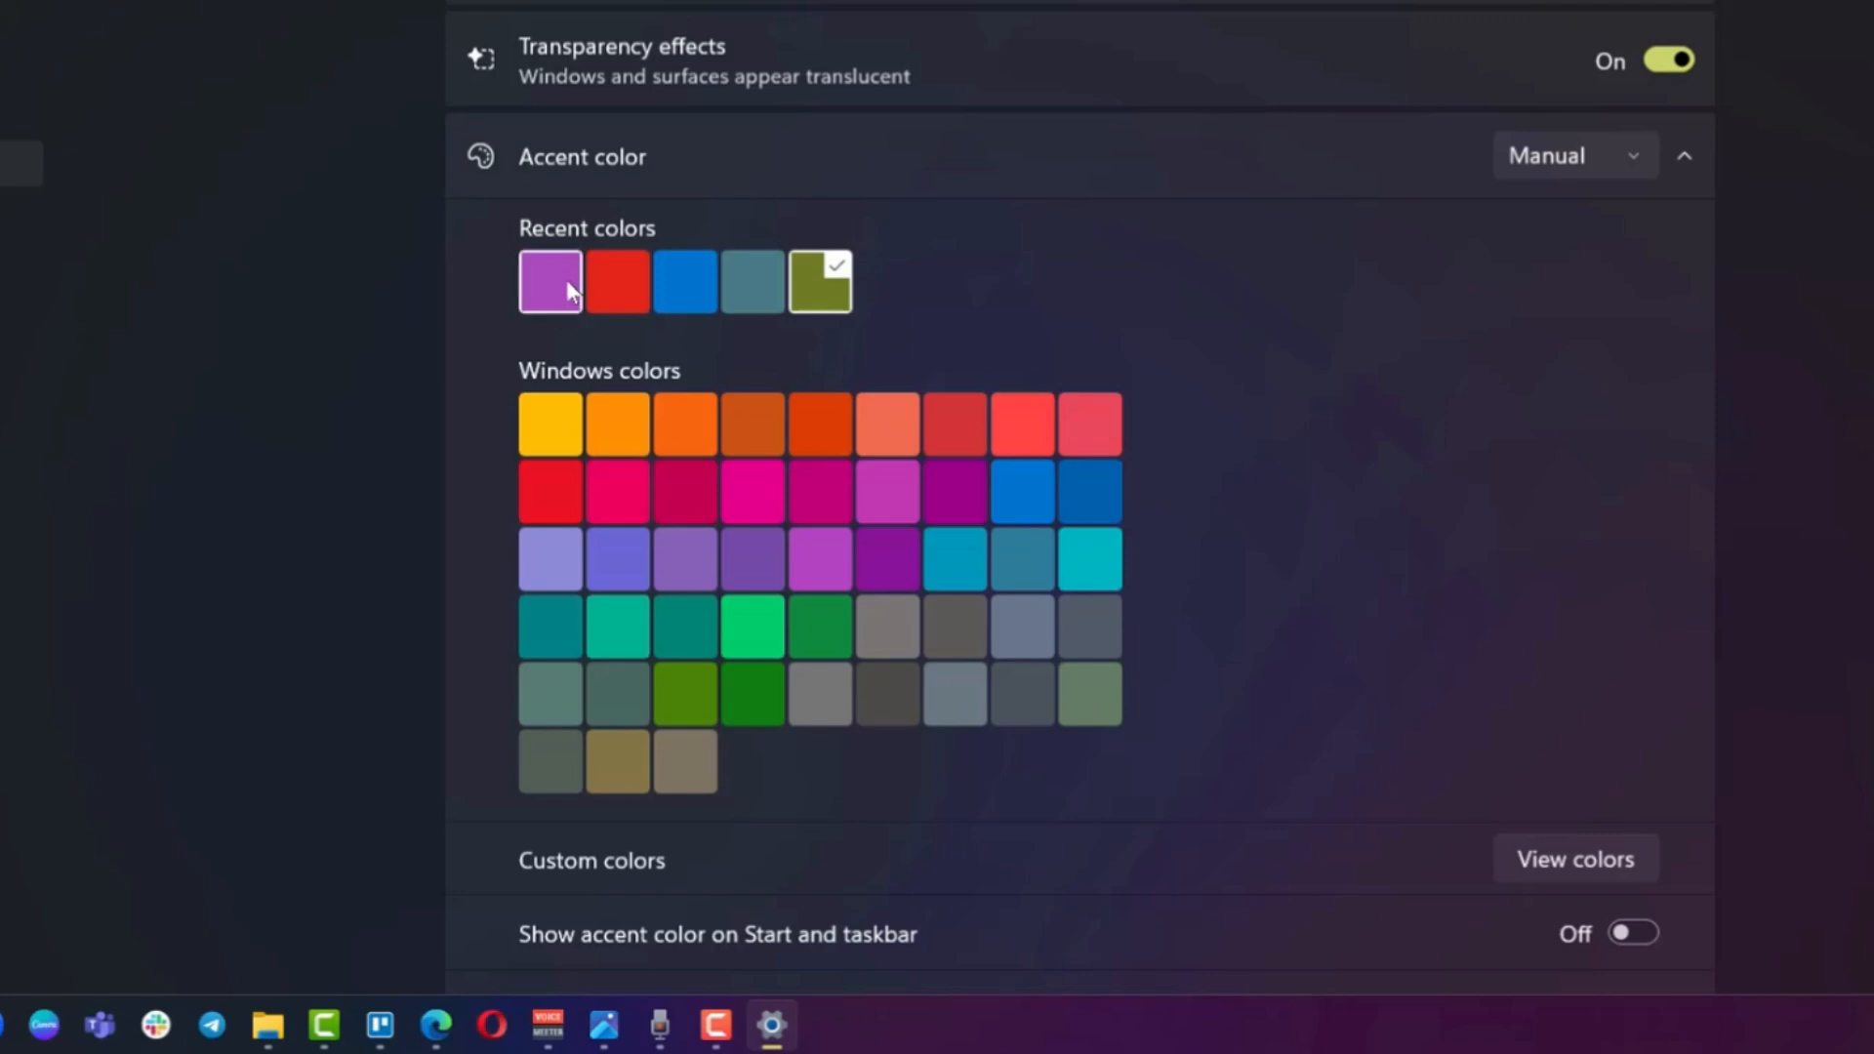
# - Set the accent color to the recent purple and turn on showing it on title bars and window borders
pyautogui.click(544, 302)
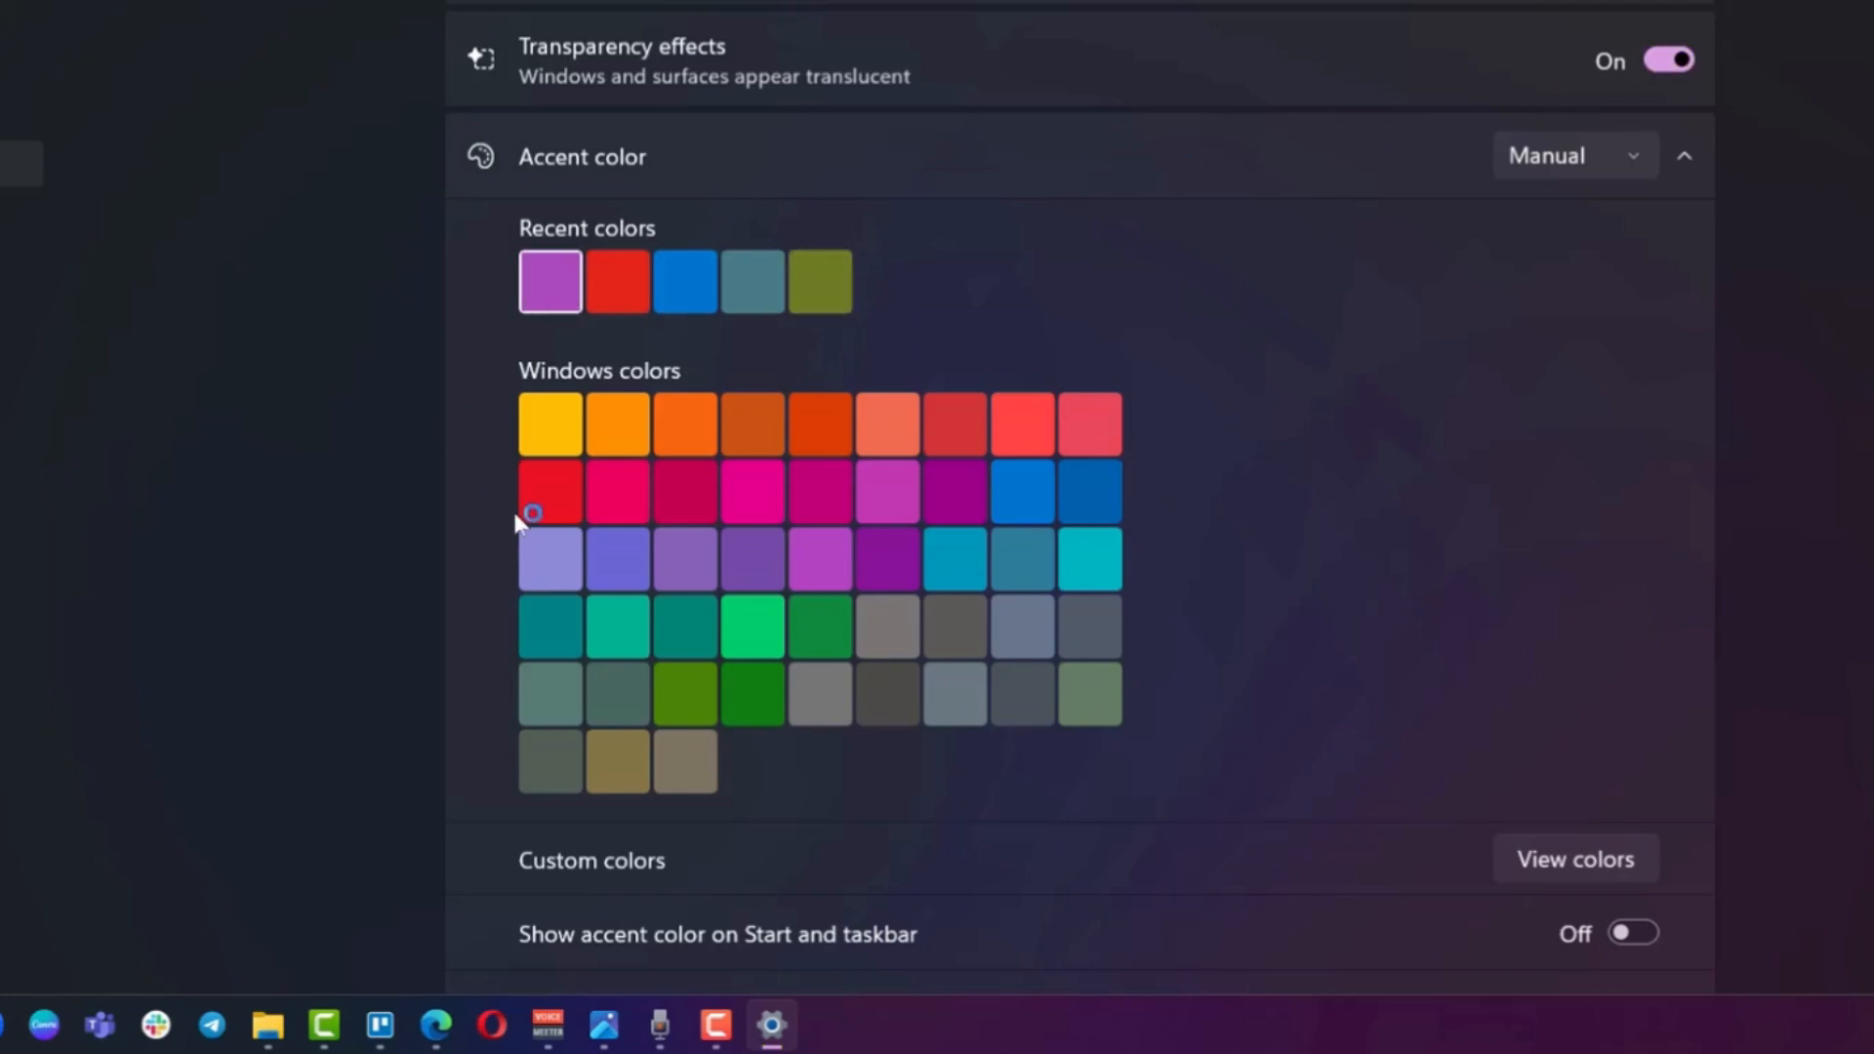
pyautogui.scroll(-3, 684, 722)
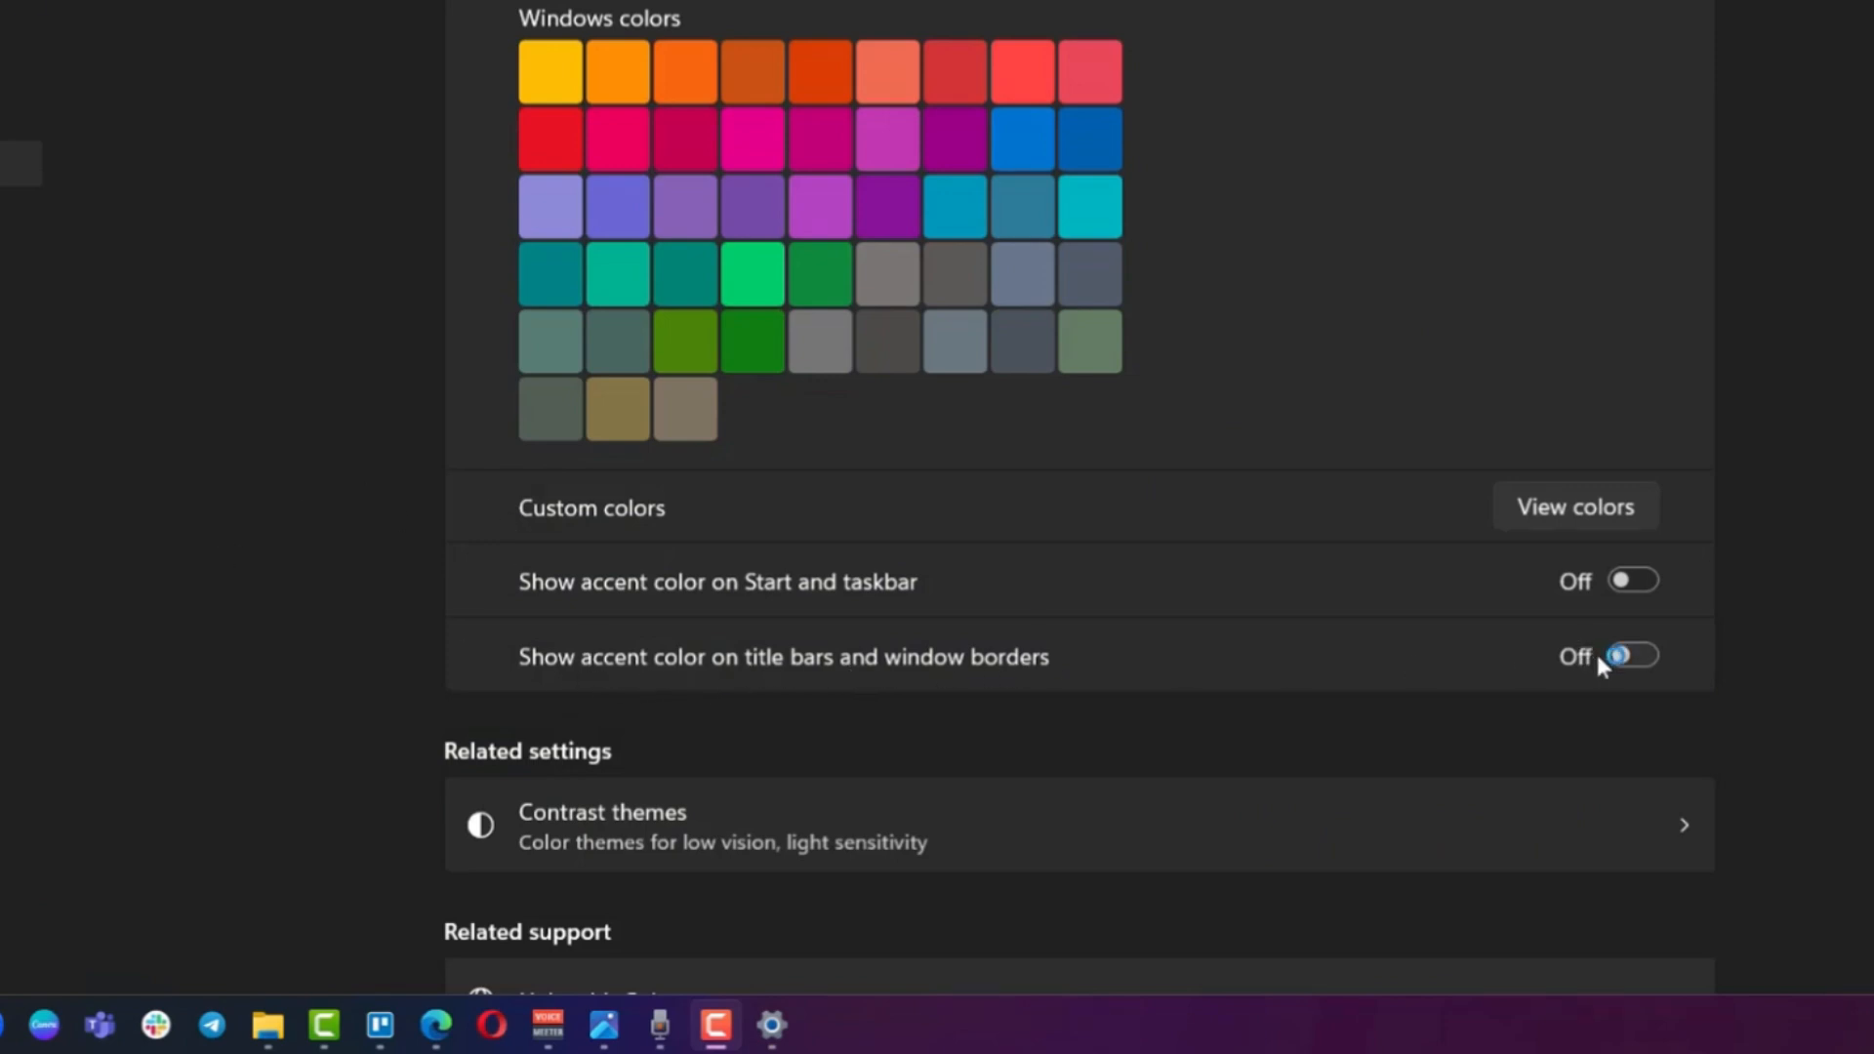
pyautogui.click(1636, 657)
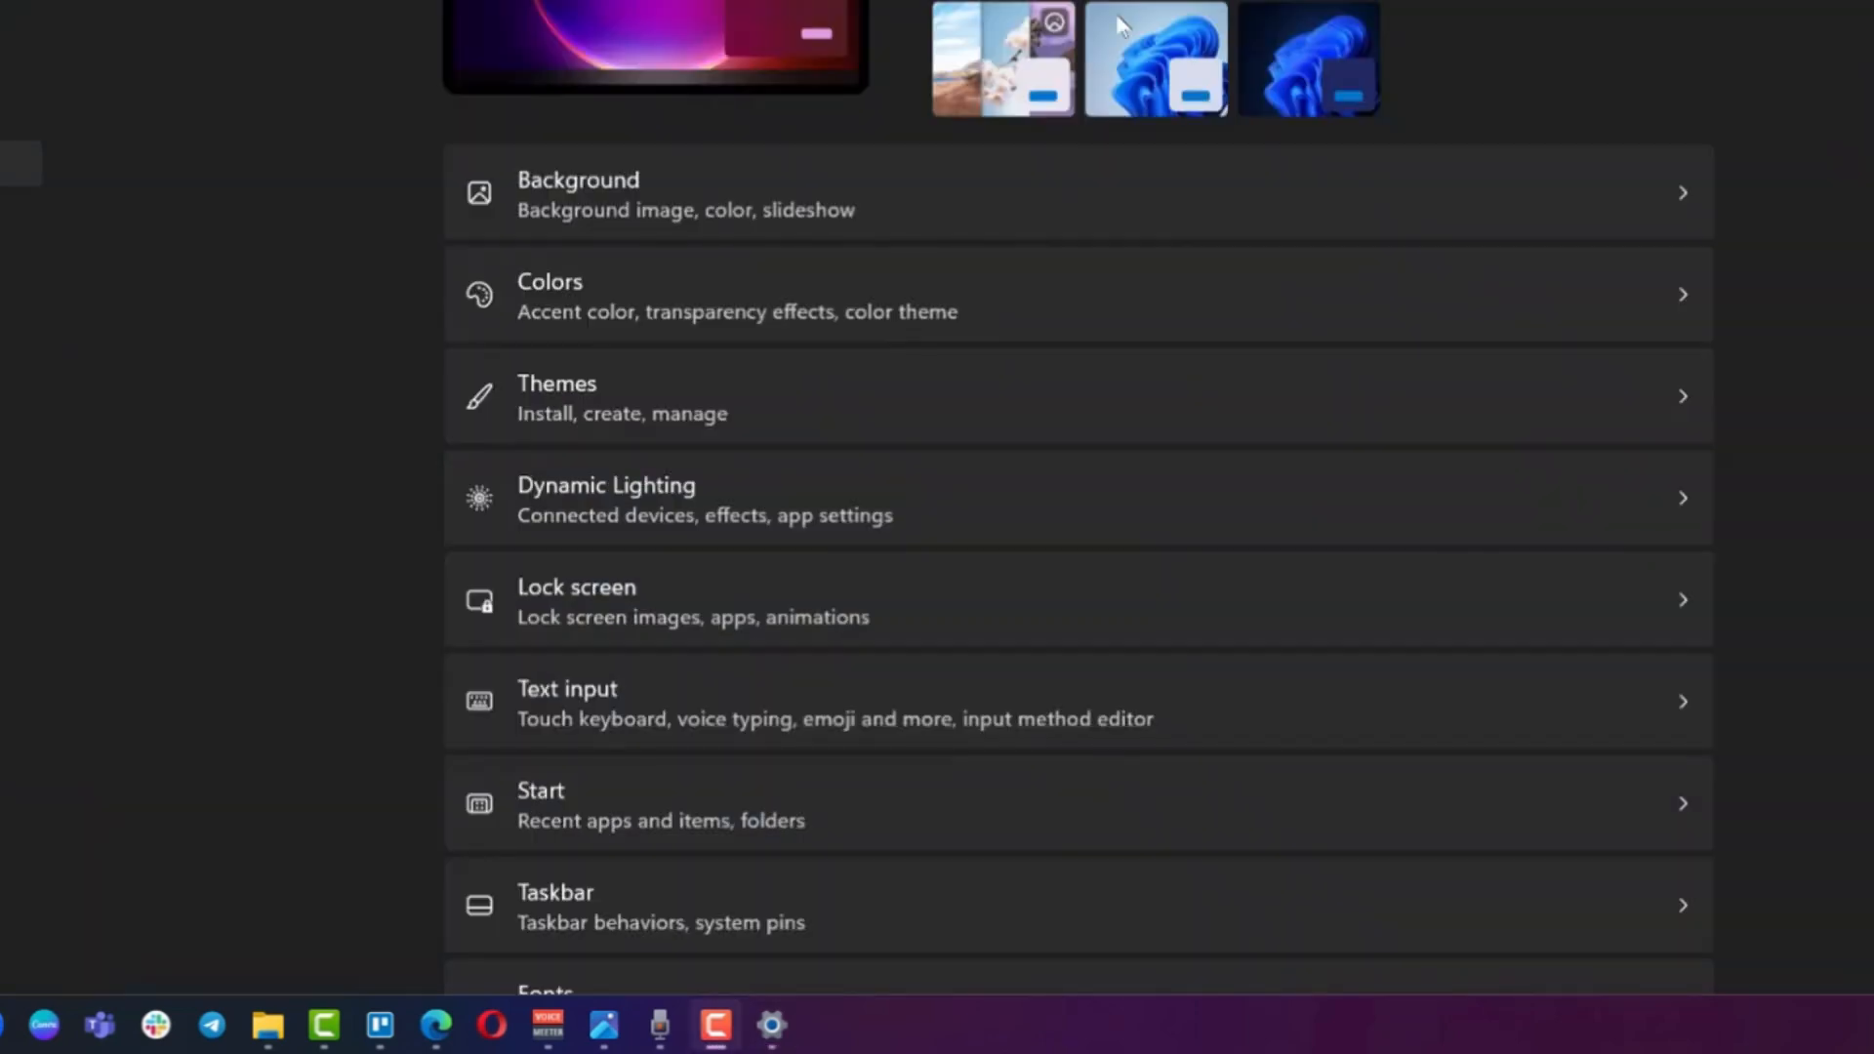
# - Open the Taskbar personalization settings and turn on the Widgets taskbar item
pyautogui.scroll(-3, 757, 649)
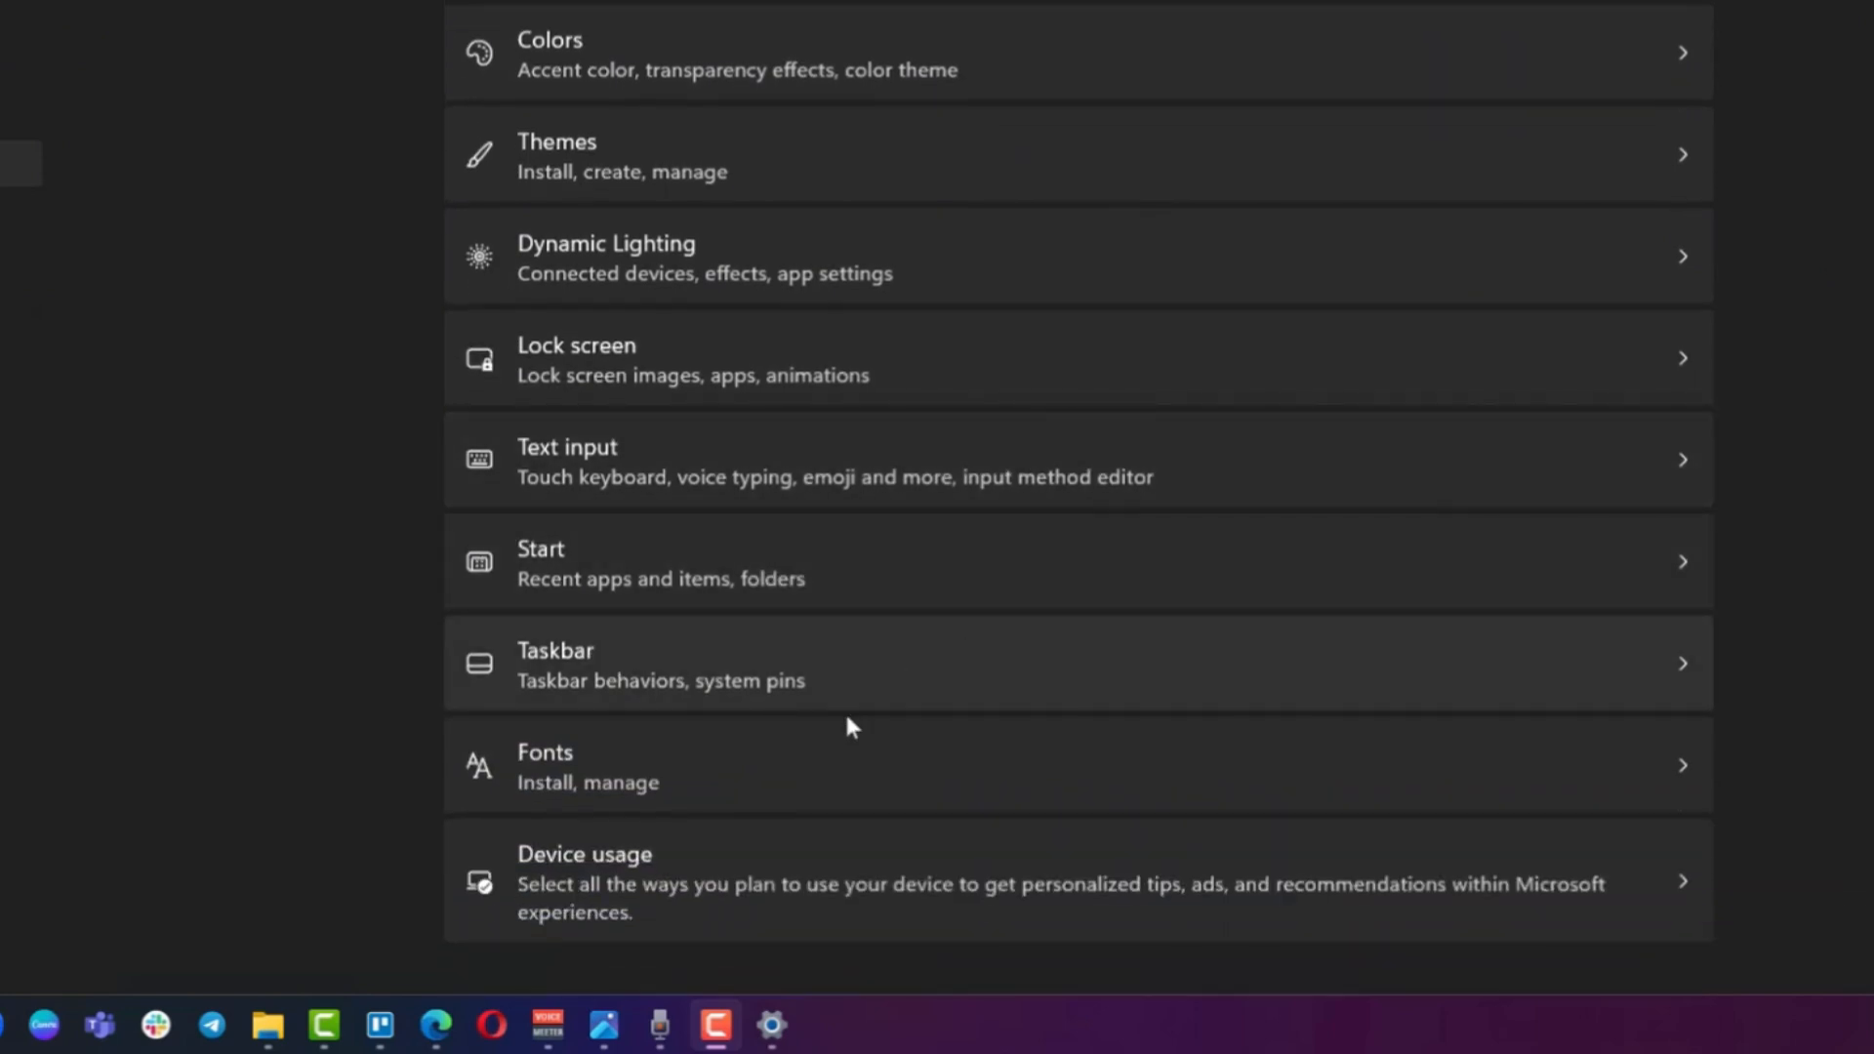
pyautogui.click(607, 647)
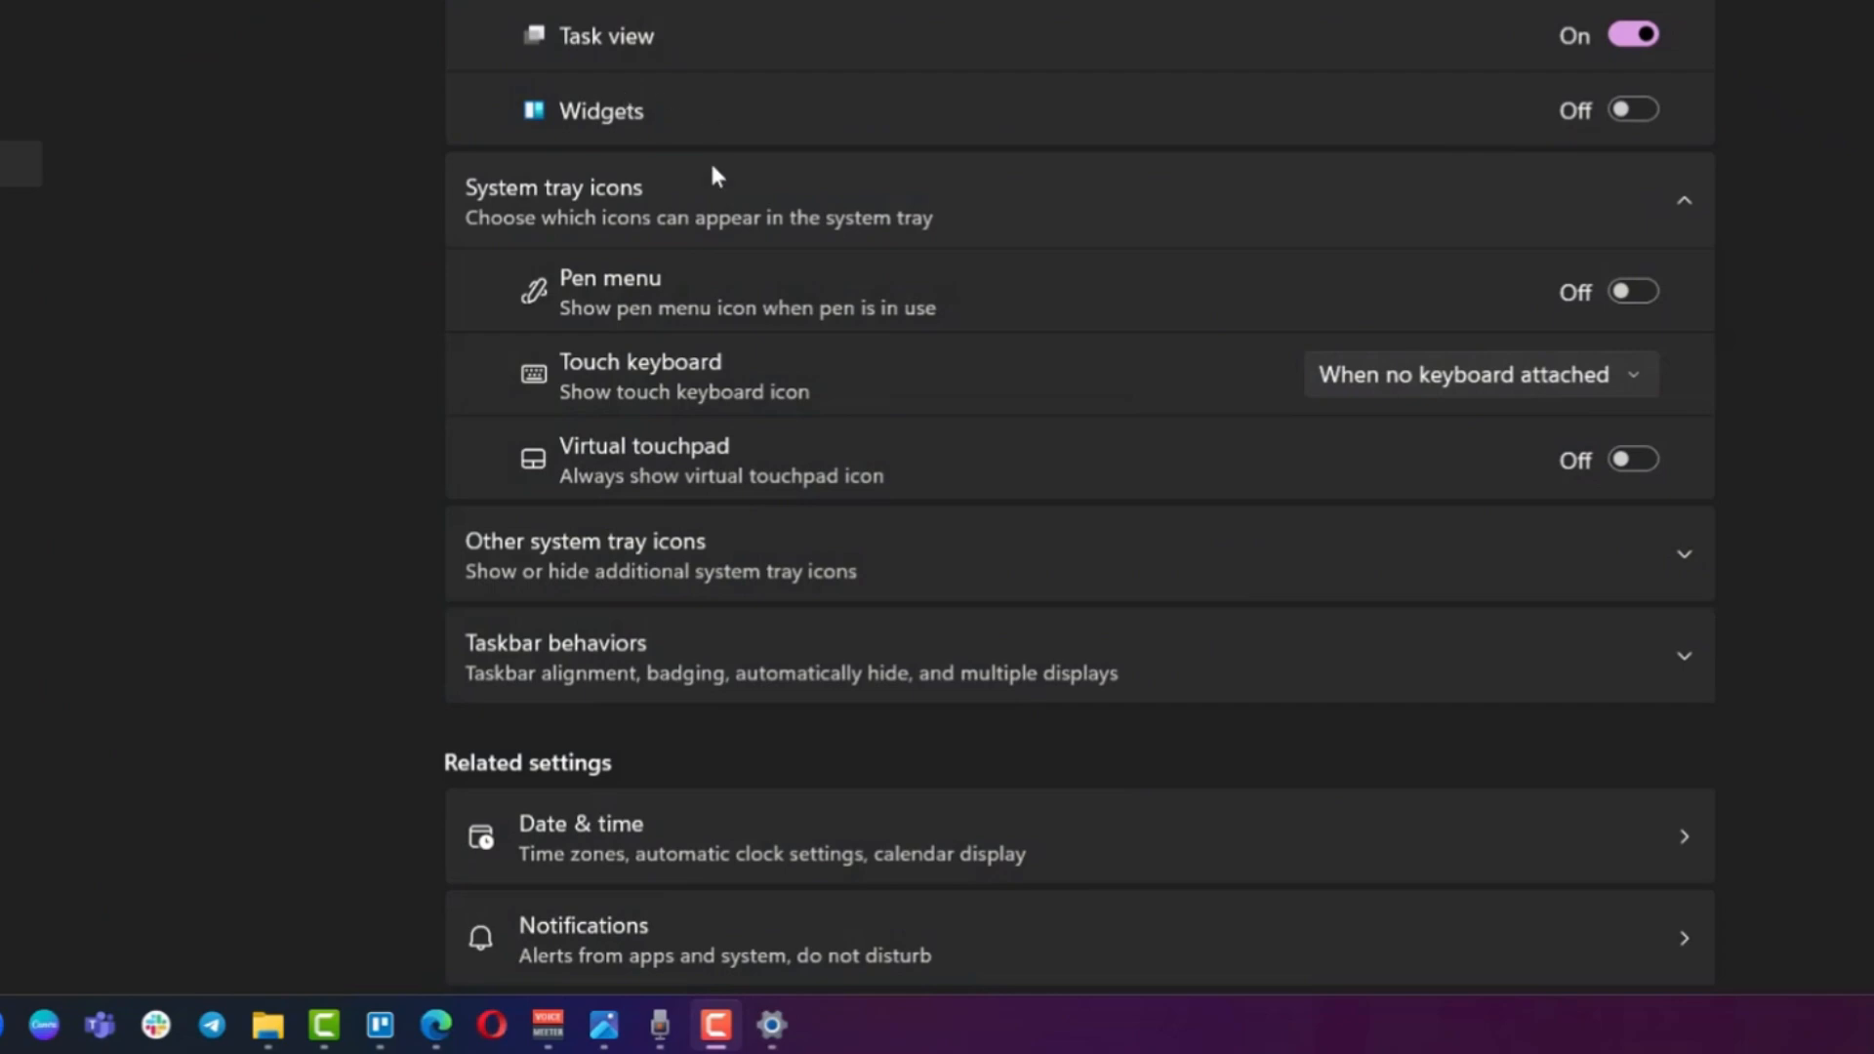
pyautogui.click(1628, 114)
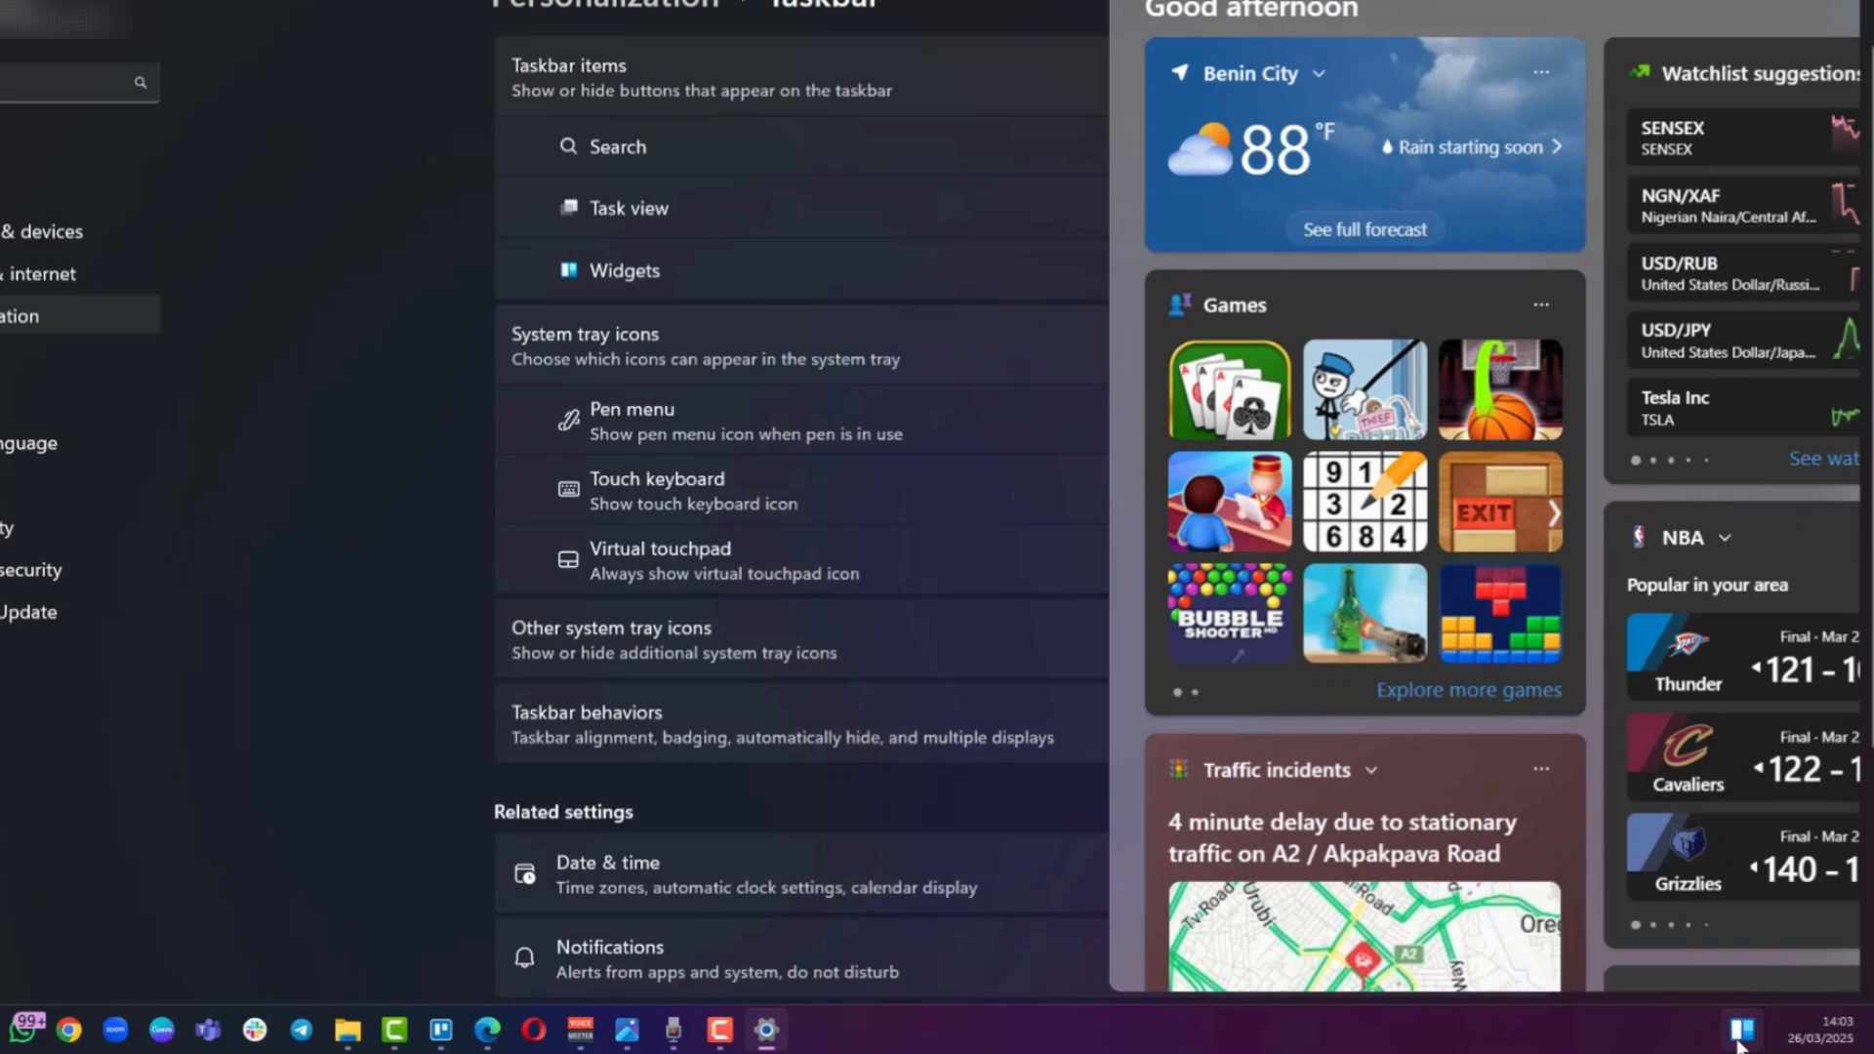
# - Open the Widgets board from the taskbar and look through its weather, games, traffic and watchlist cards
pyautogui.click(1742, 1042)
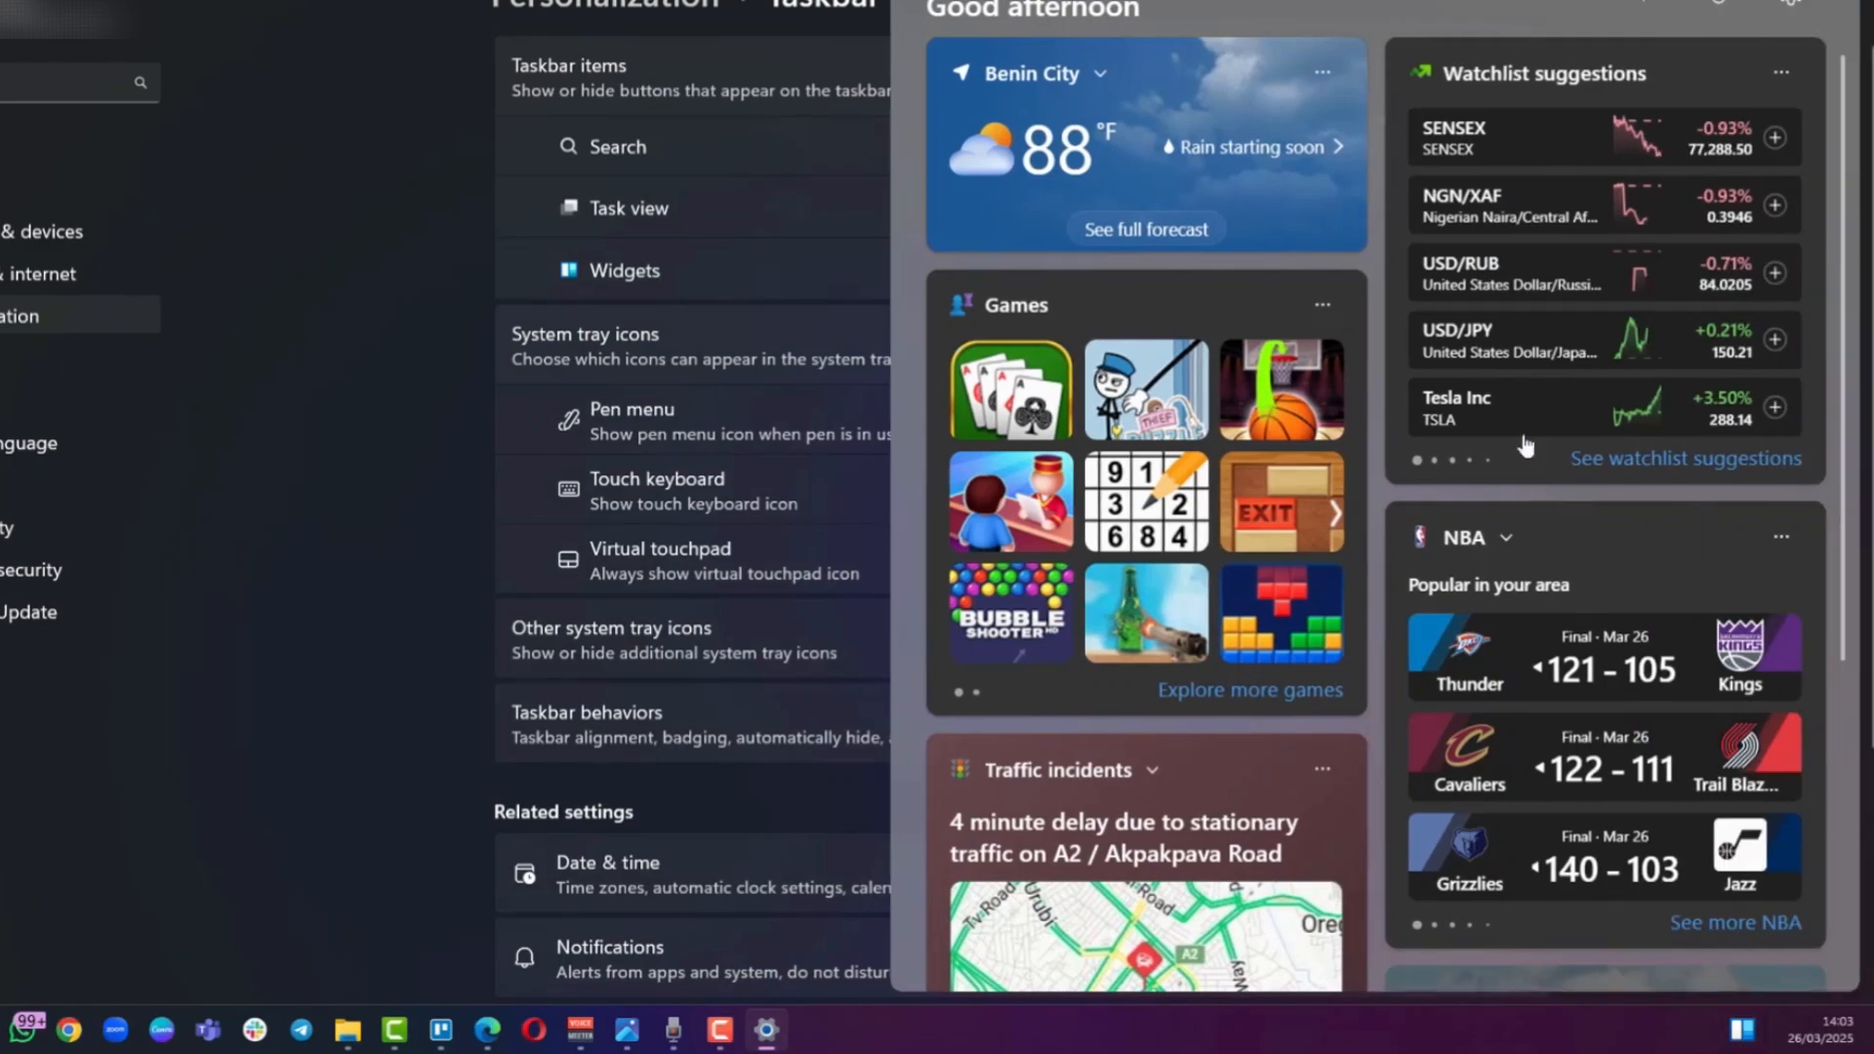
pyautogui.scroll(-5, 1523, 449)
pyautogui.scroll(3, 1295, 335)
pyautogui.scroll(3, 1289, 327)
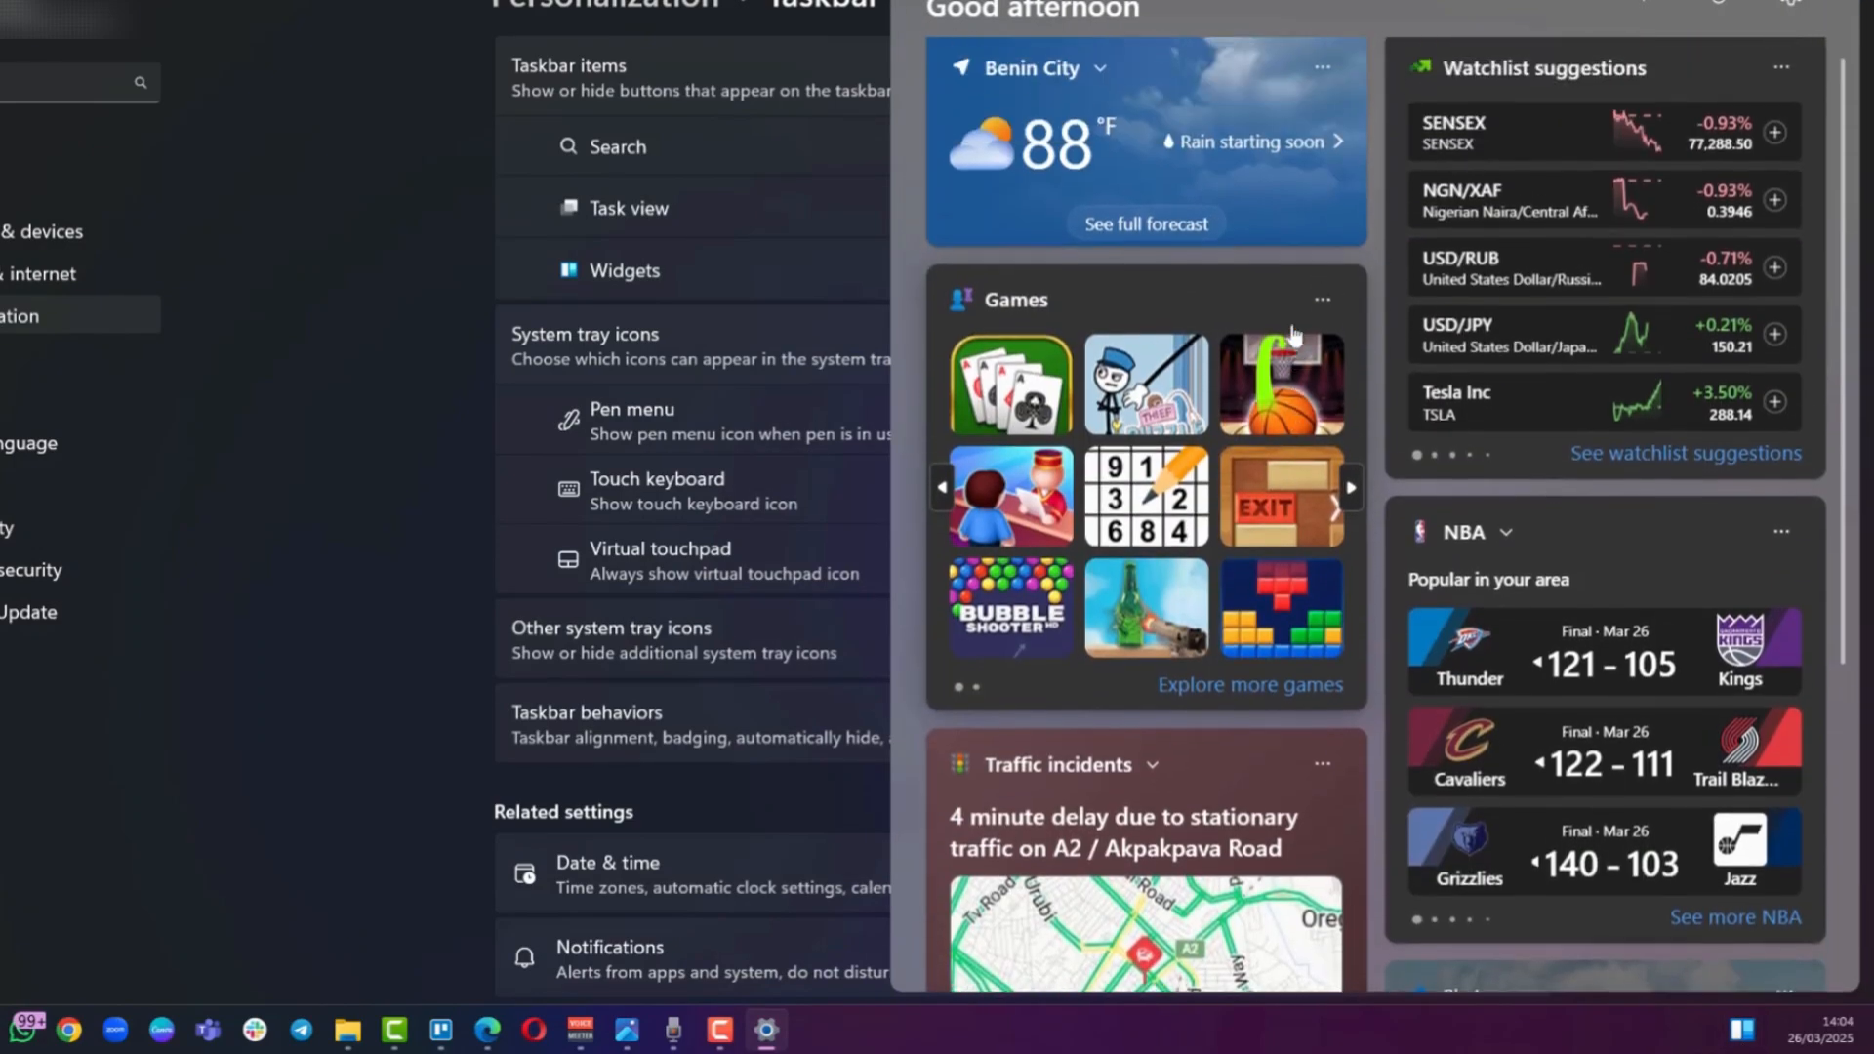
pyautogui.scroll(-3, 1263, 313)
pyautogui.scroll(3, 1542, 283)
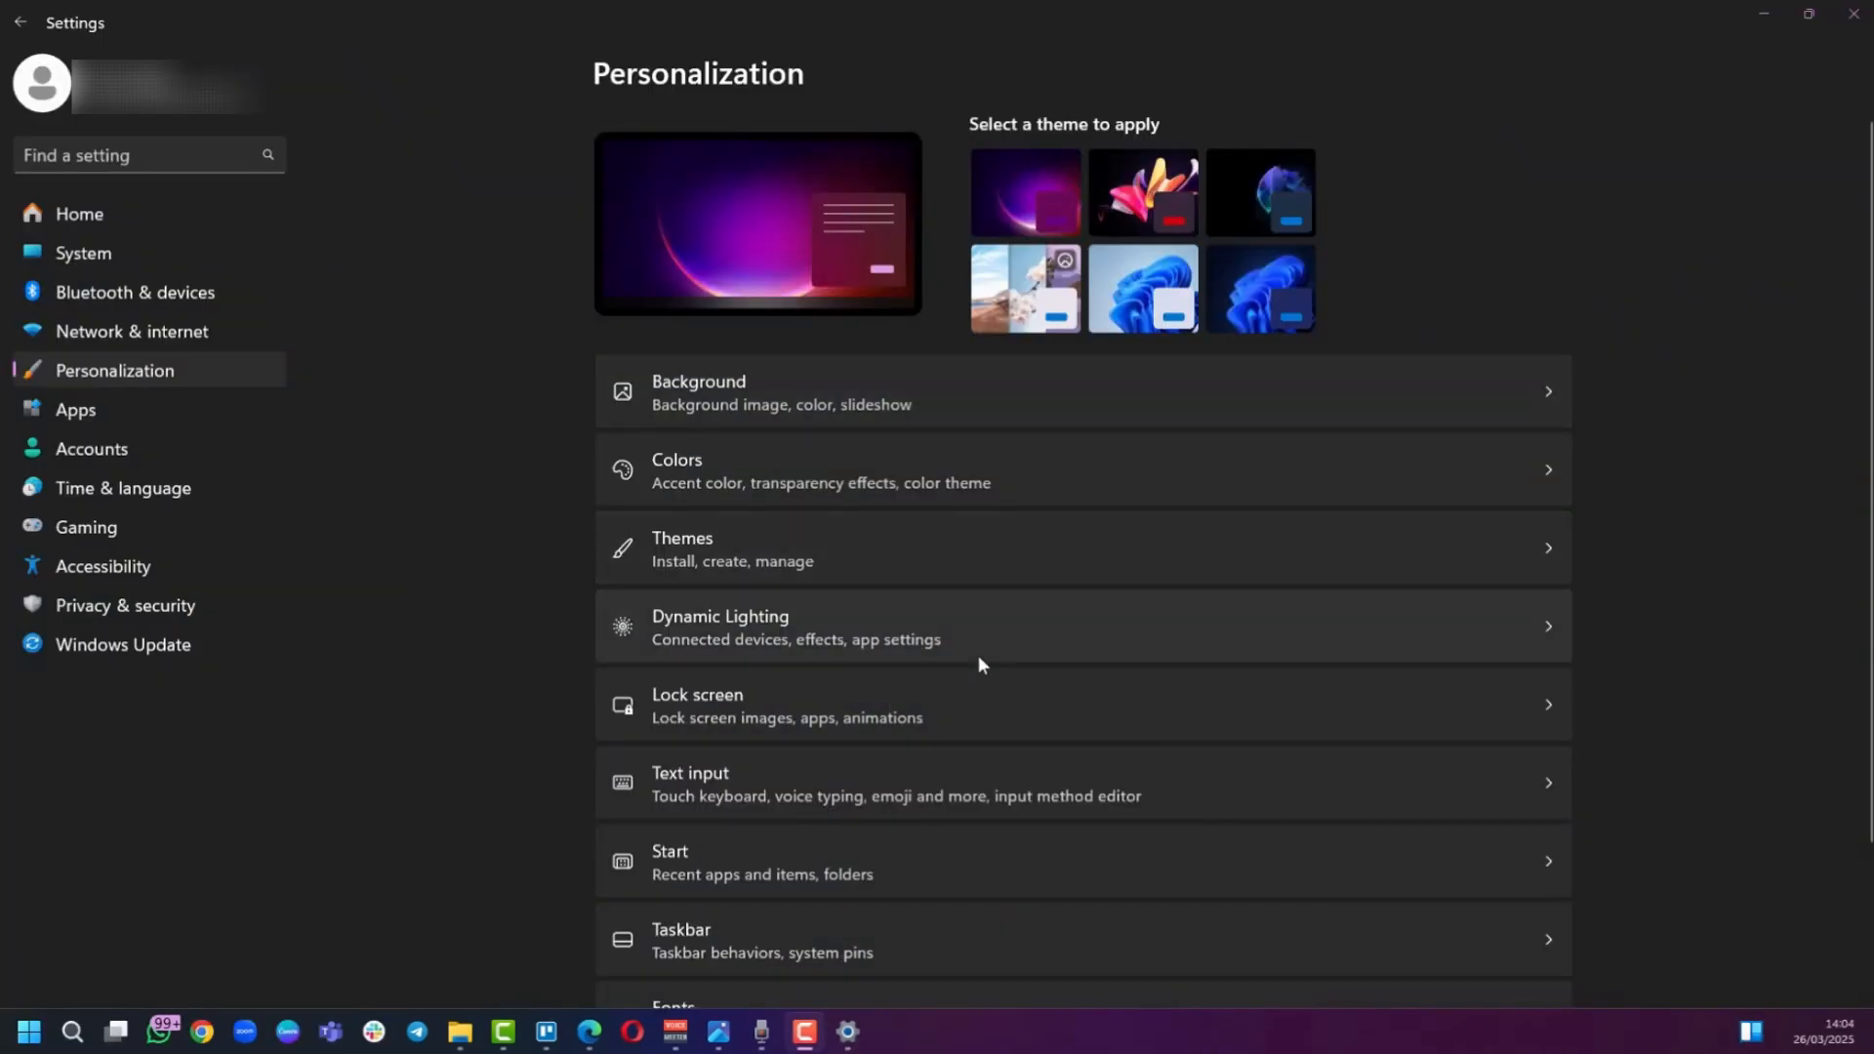
# - Search the settings for mouse, open Mouse pointer style, and choose the custom color pointer in yellow
pyautogui.click(79, 162)
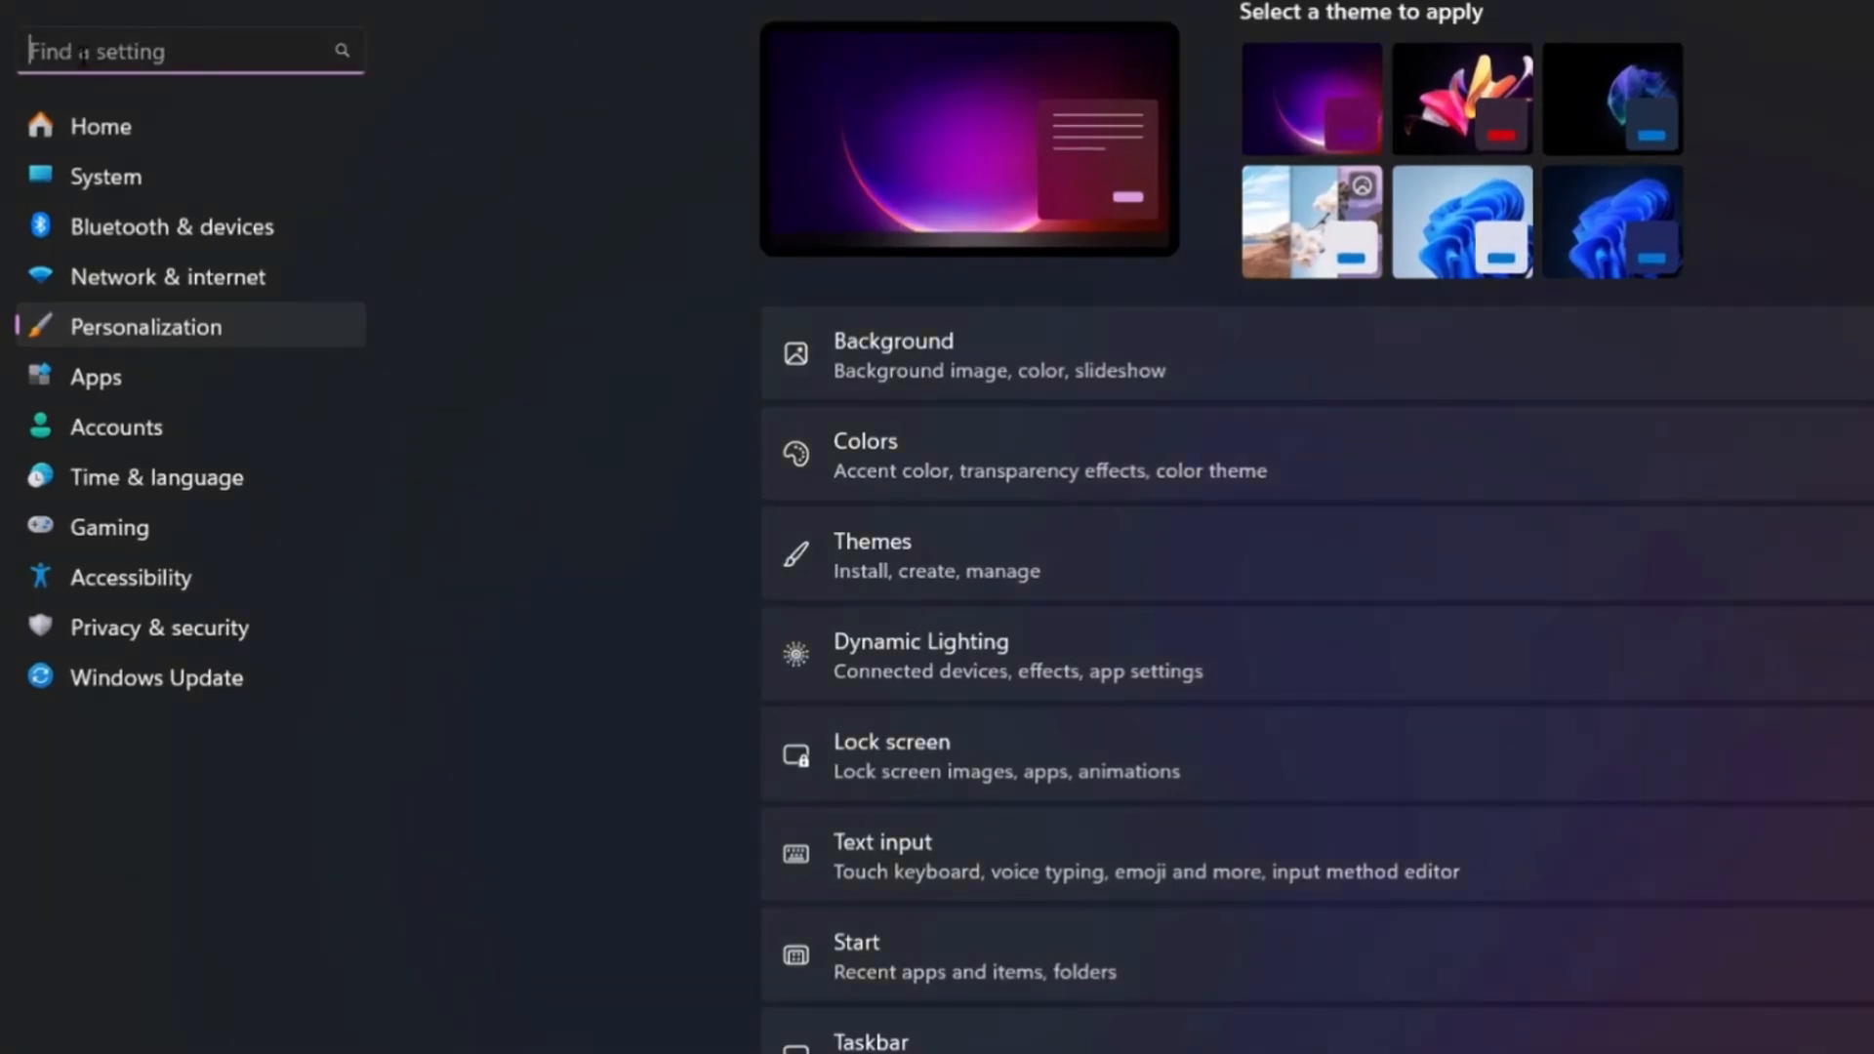
pyautogui.write('mouse')
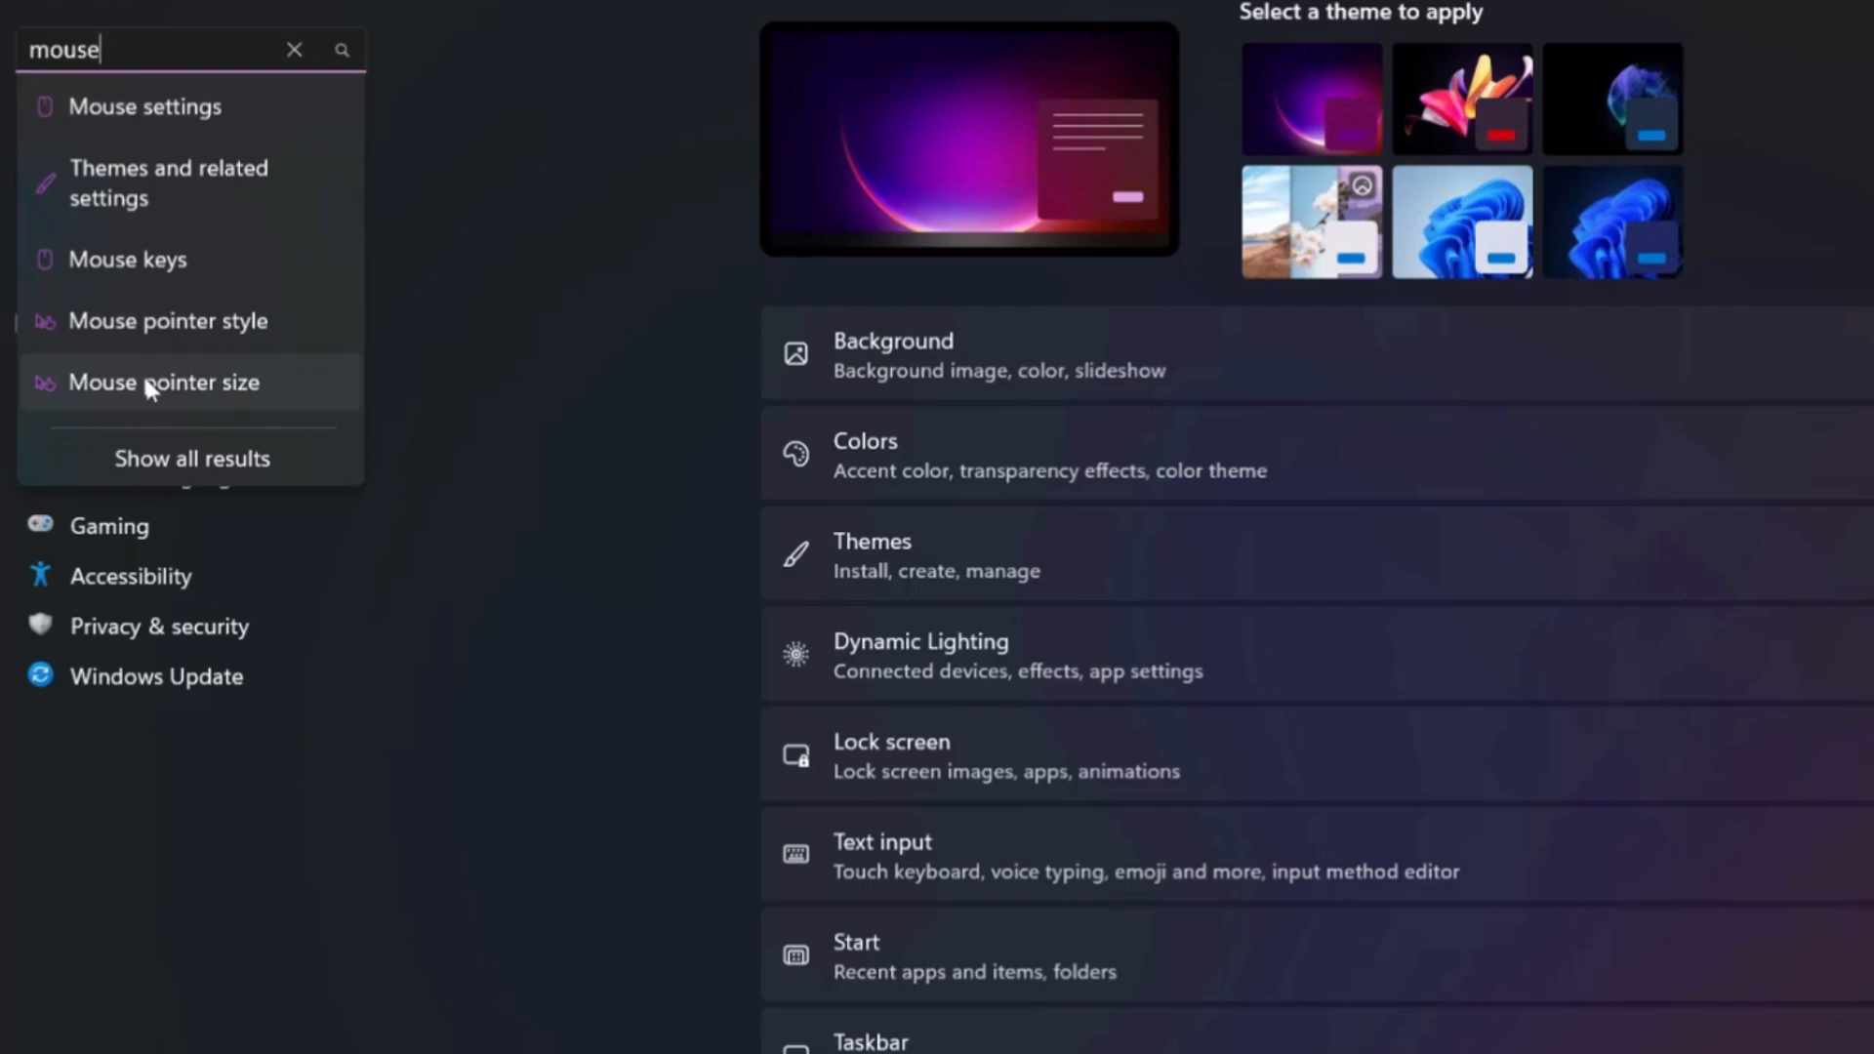
pyautogui.click(153, 323)
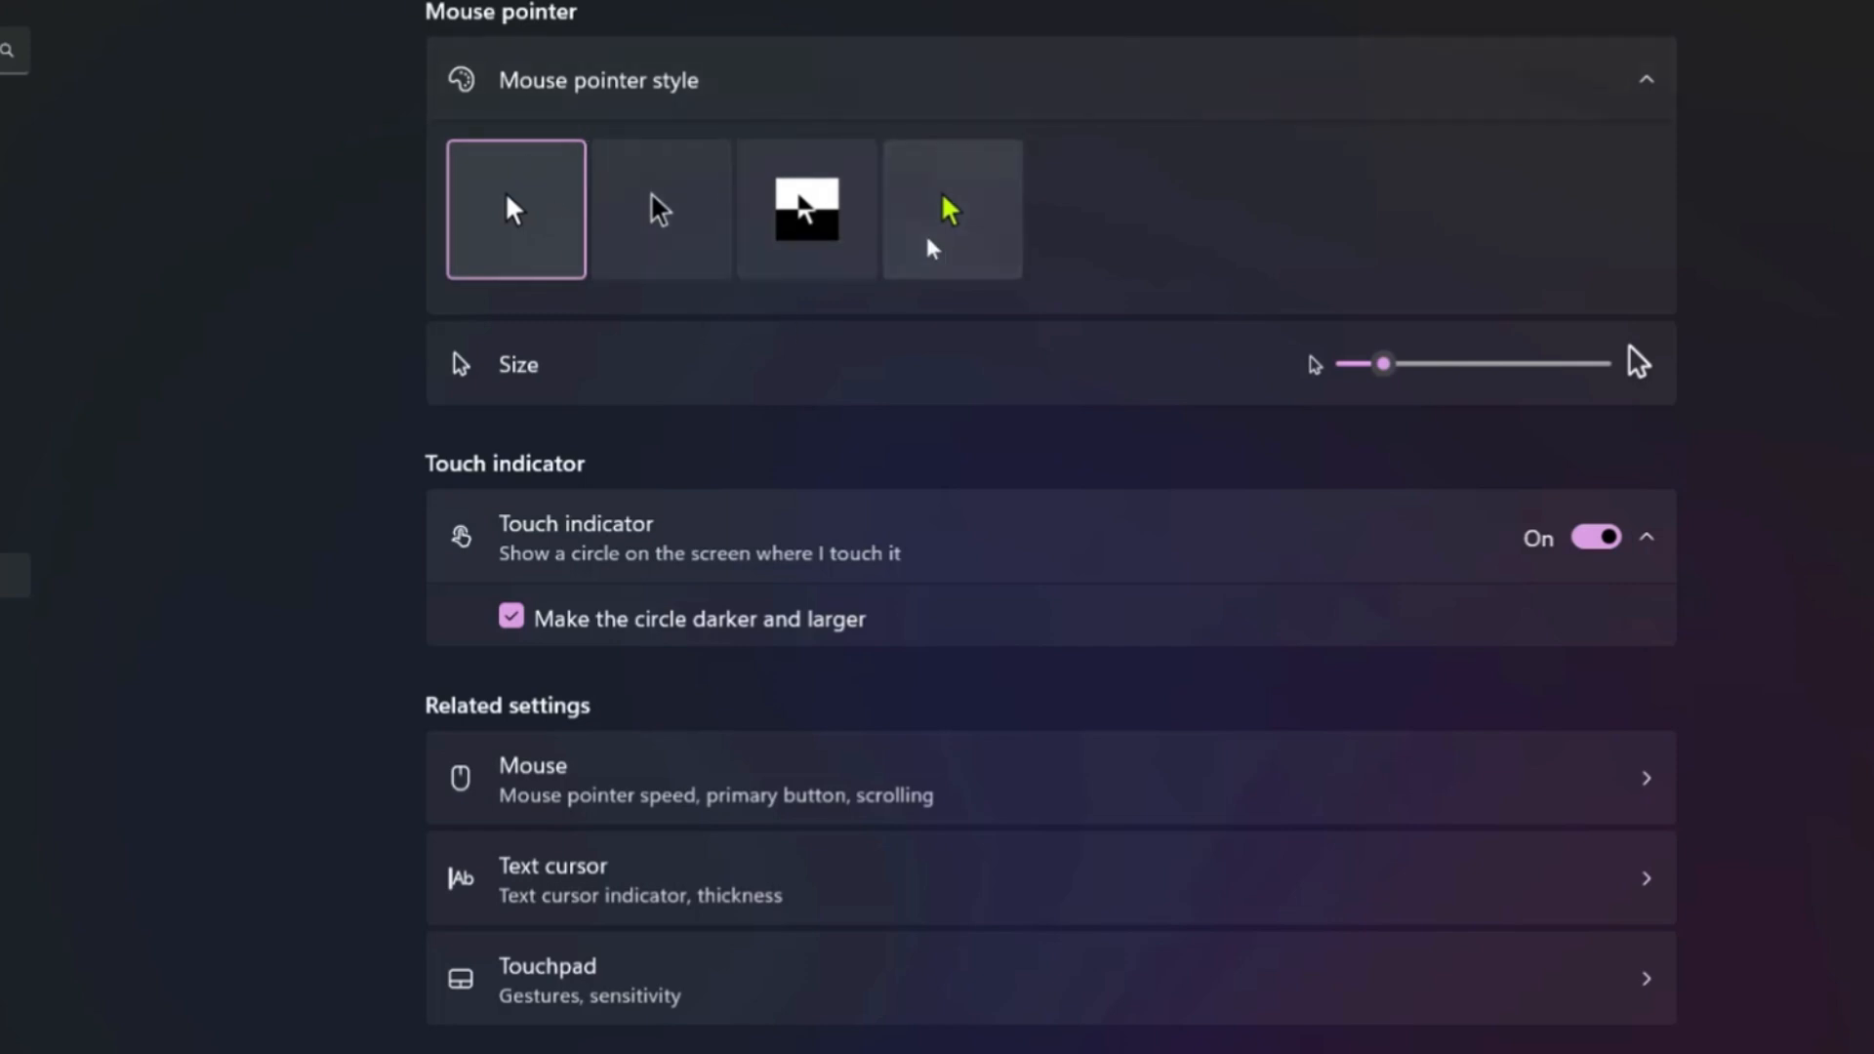
pyautogui.click(928, 154)
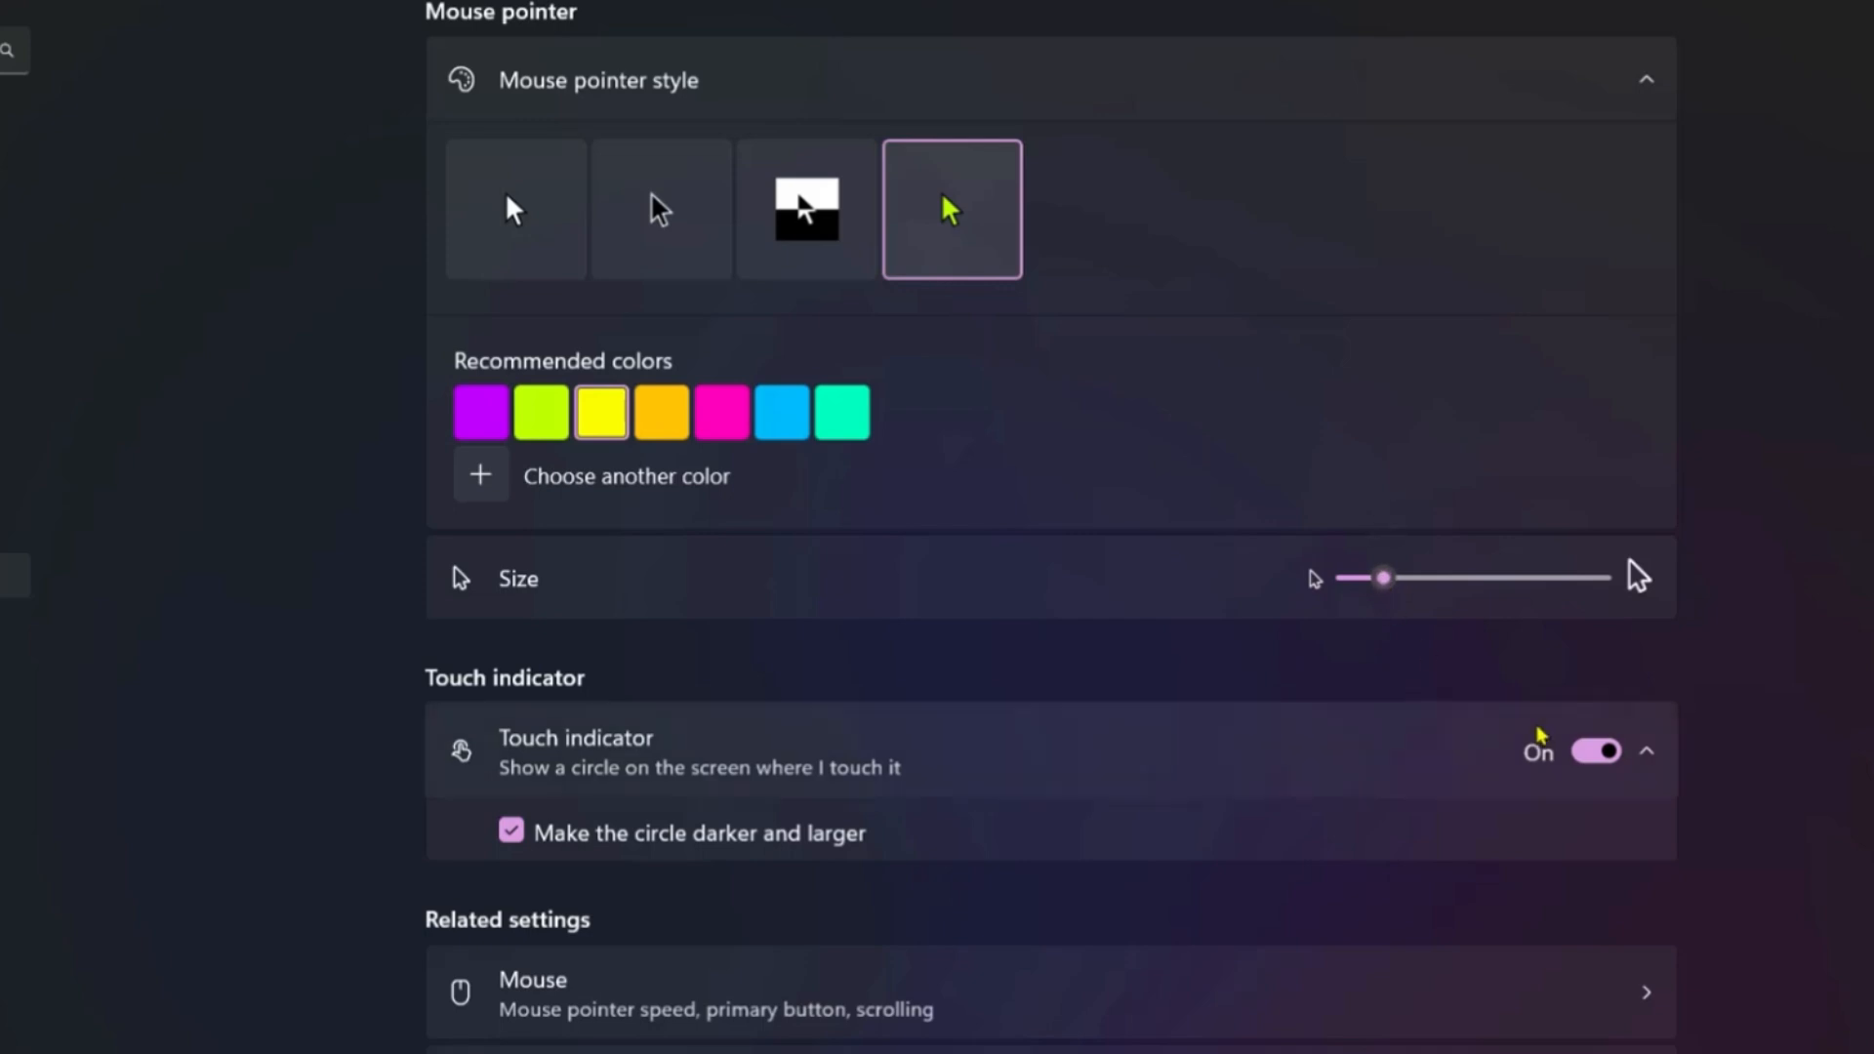
# - Try a much larger mouse pointer size and return the size to its earlier small setting
pyautogui.moveTo(1399, 576); pyautogui.dragTo(1566, 582)
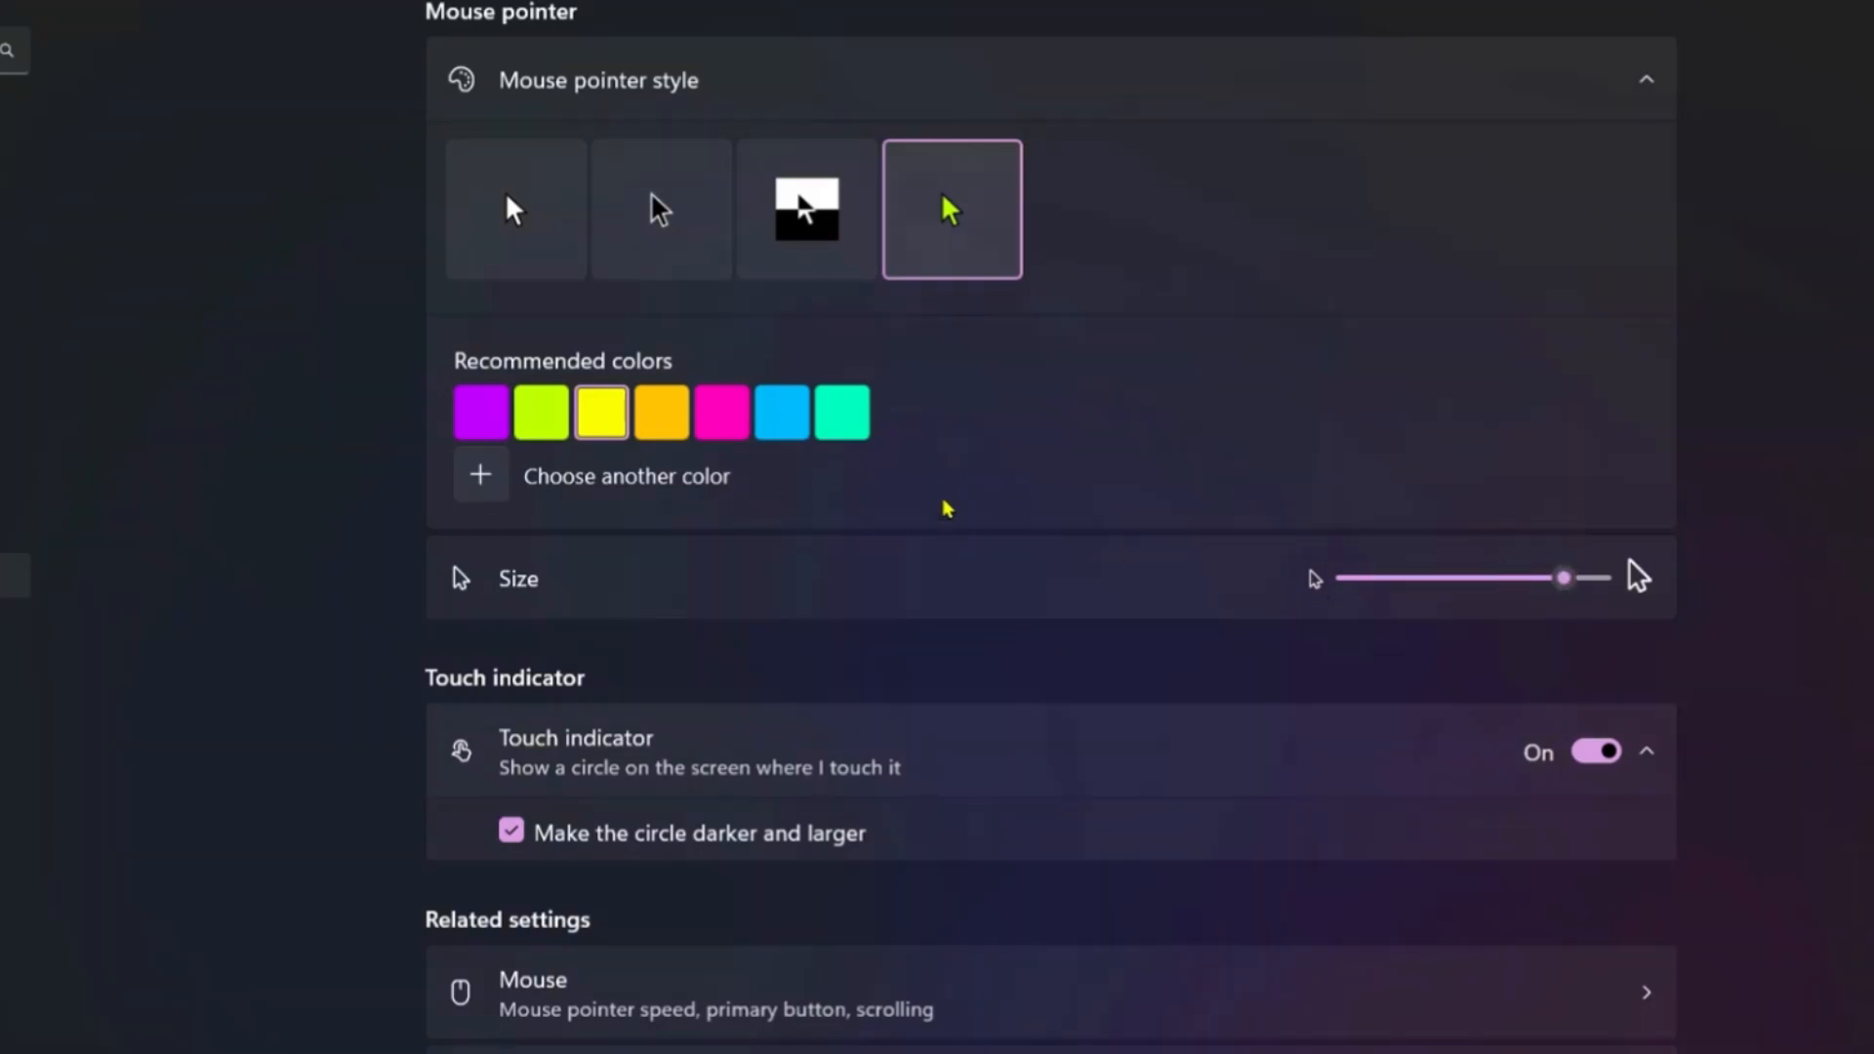
pyautogui.moveTo(1367, 588); pyautogui.dragTo(1379, 588)
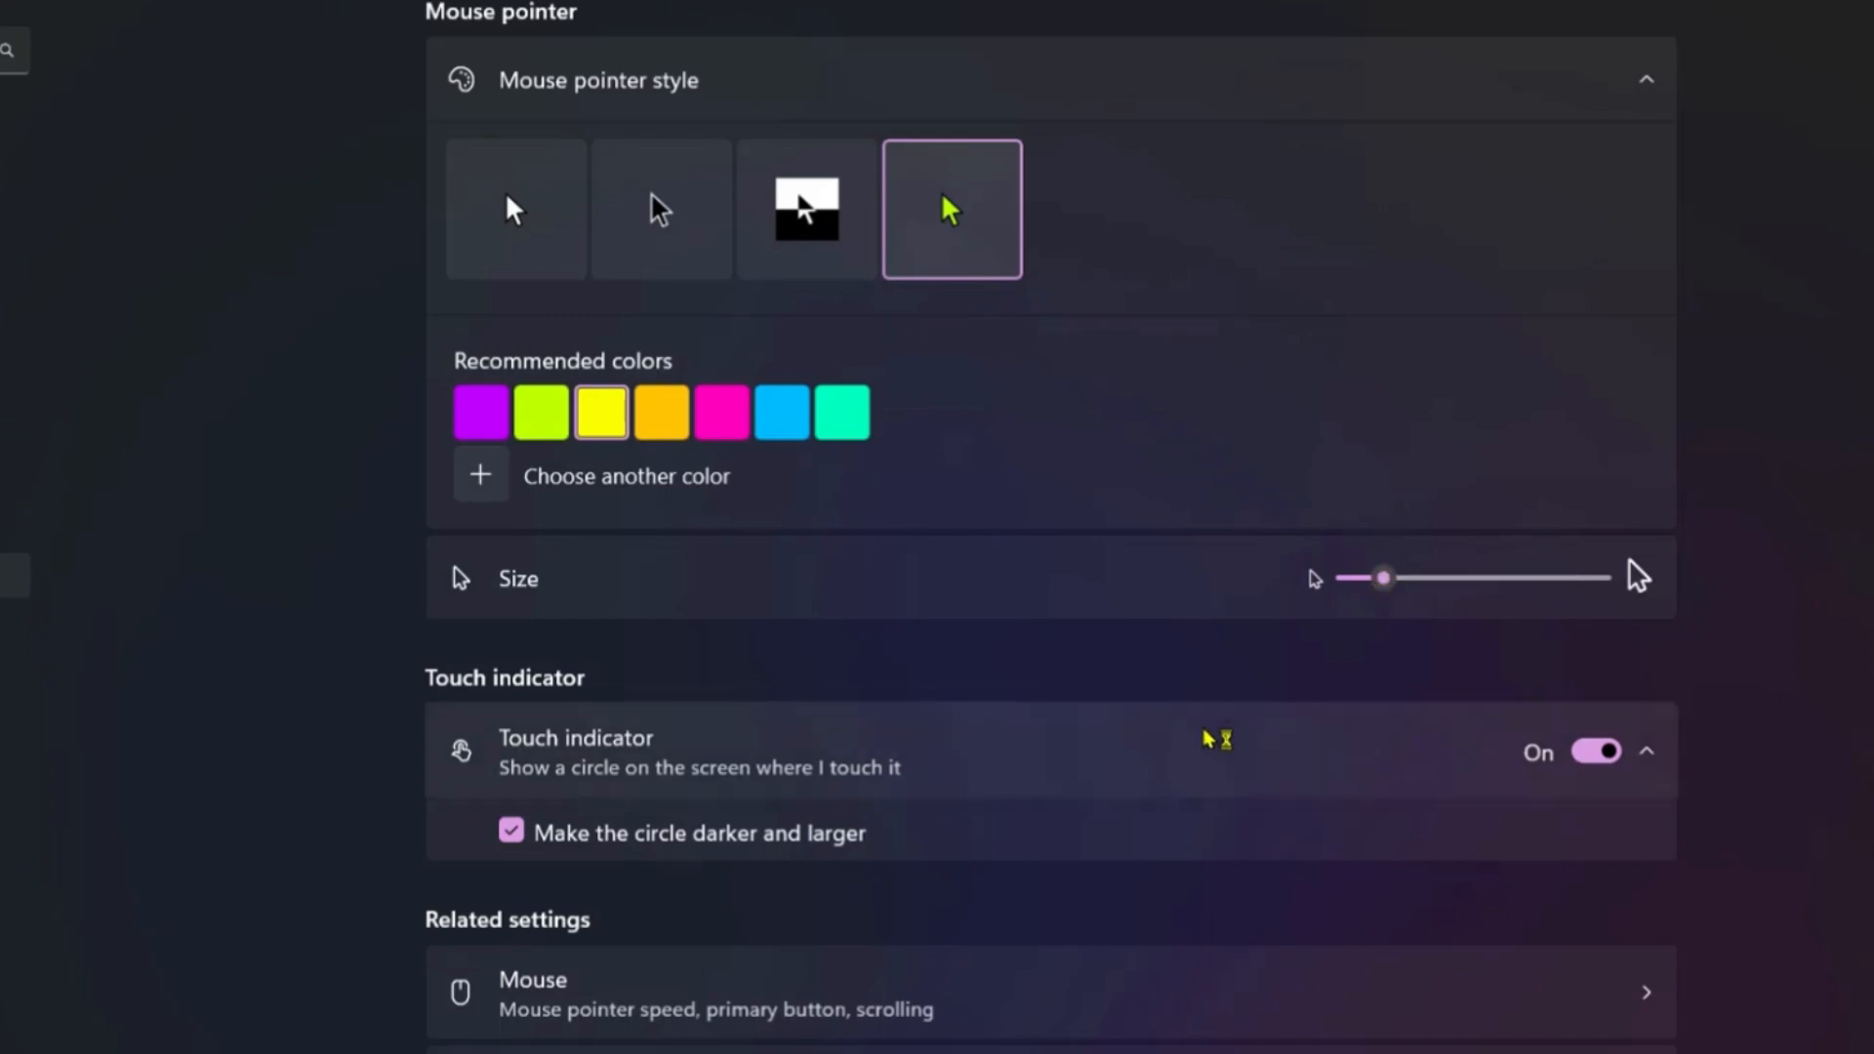
pyautogui.scroll(-2, 1211, 740)
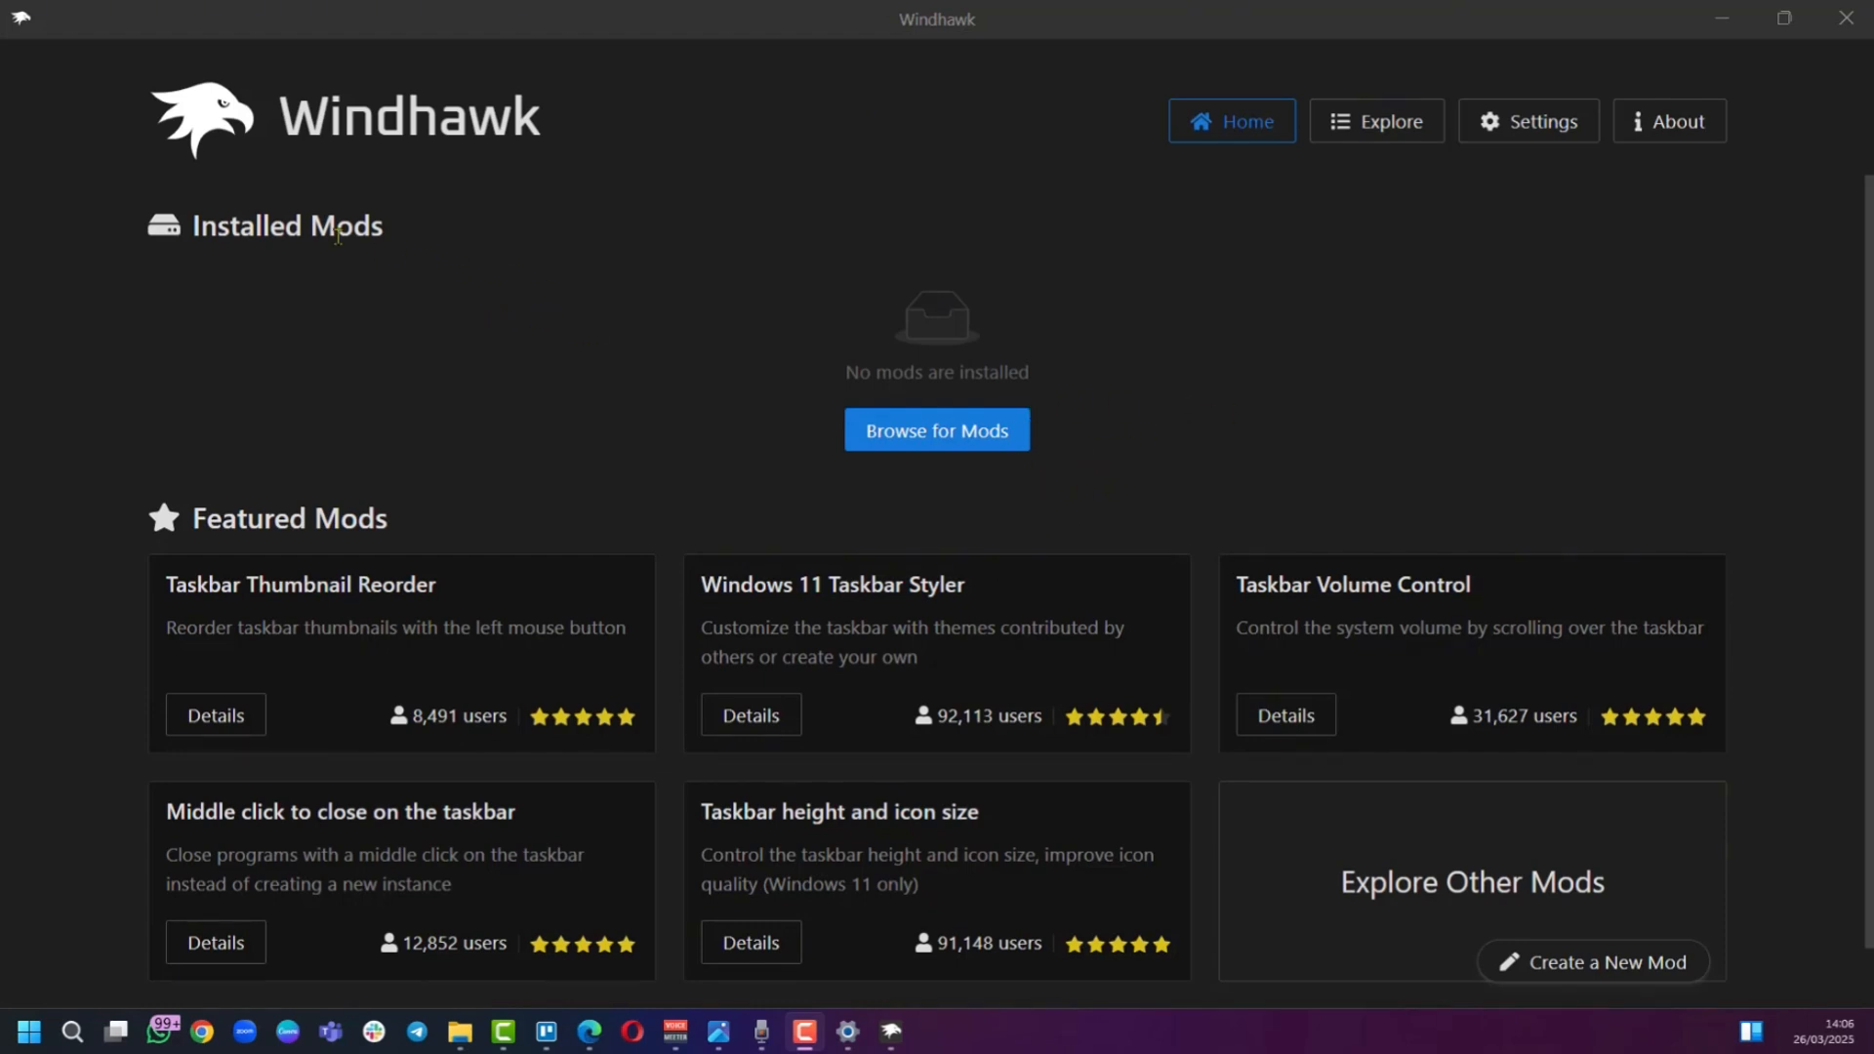
# - Look through the installed and featured mods sections on the Windhawk home page
pyautogui.scroll(-1, 1246, 477)
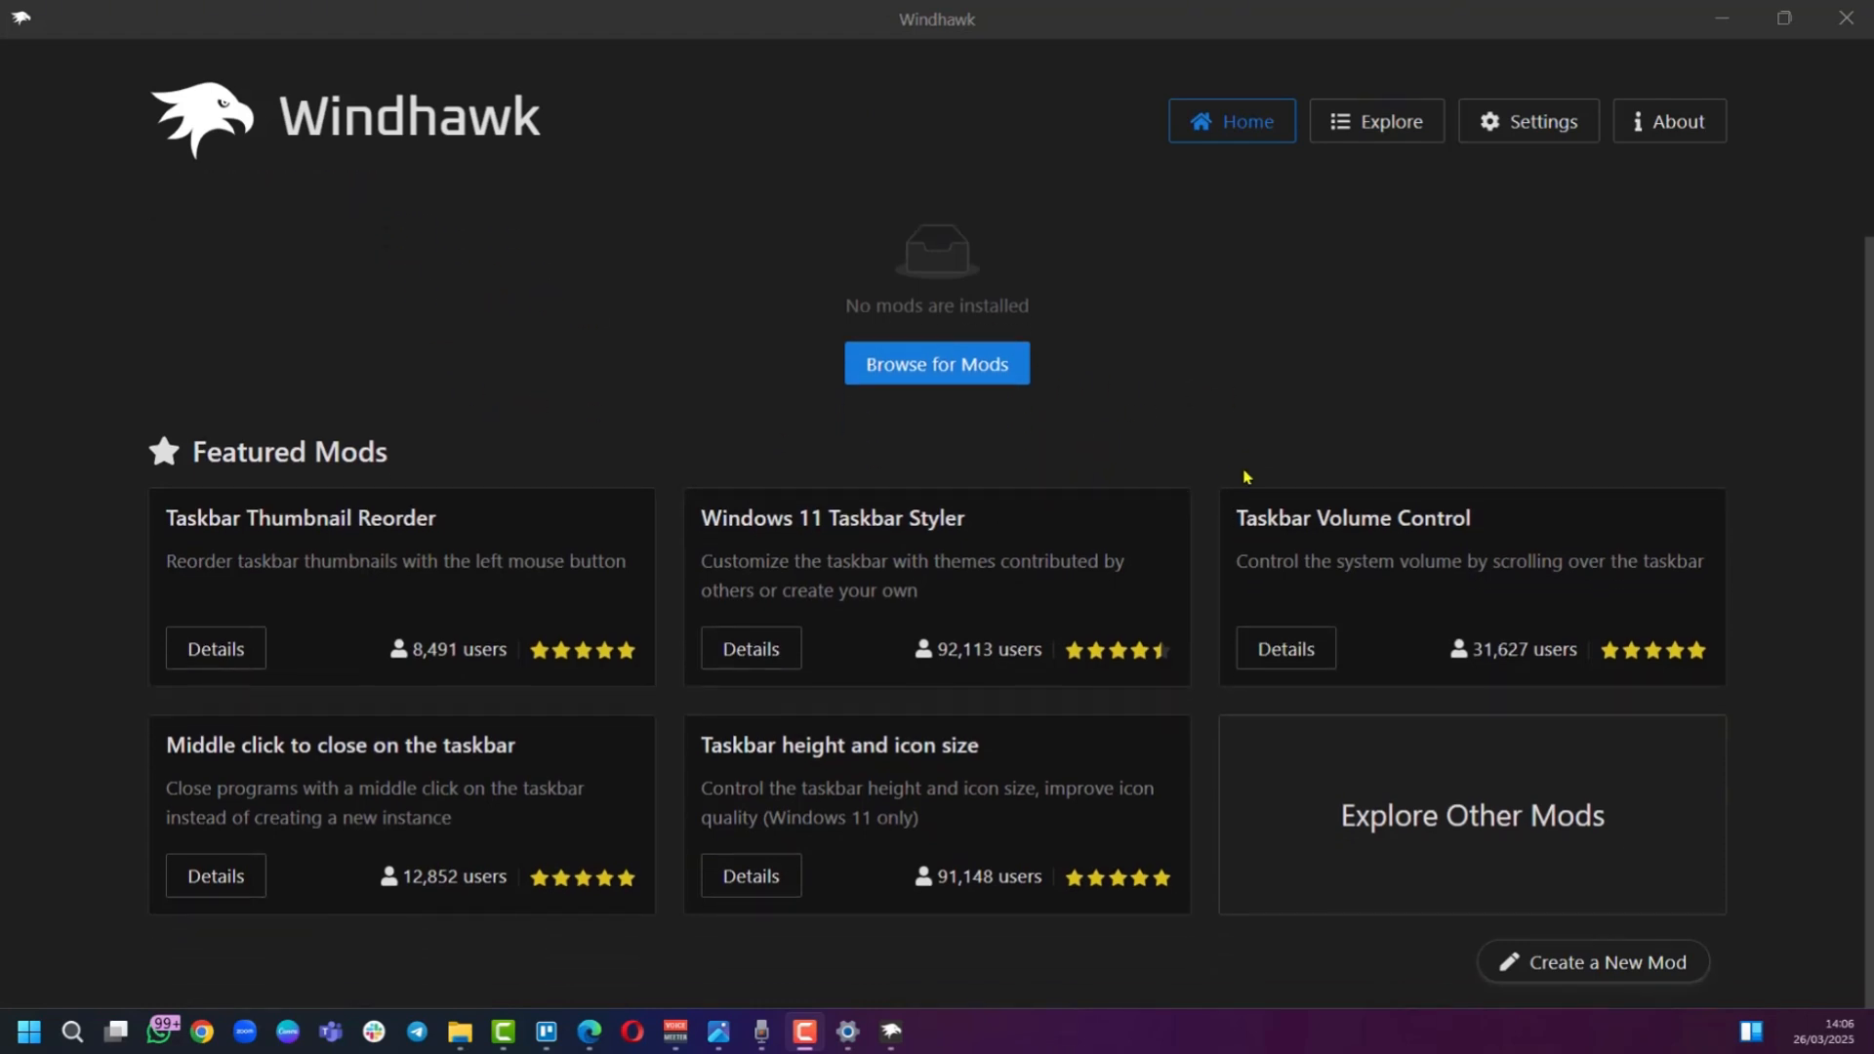
pyautogui.scroll(1, 1245, 477)
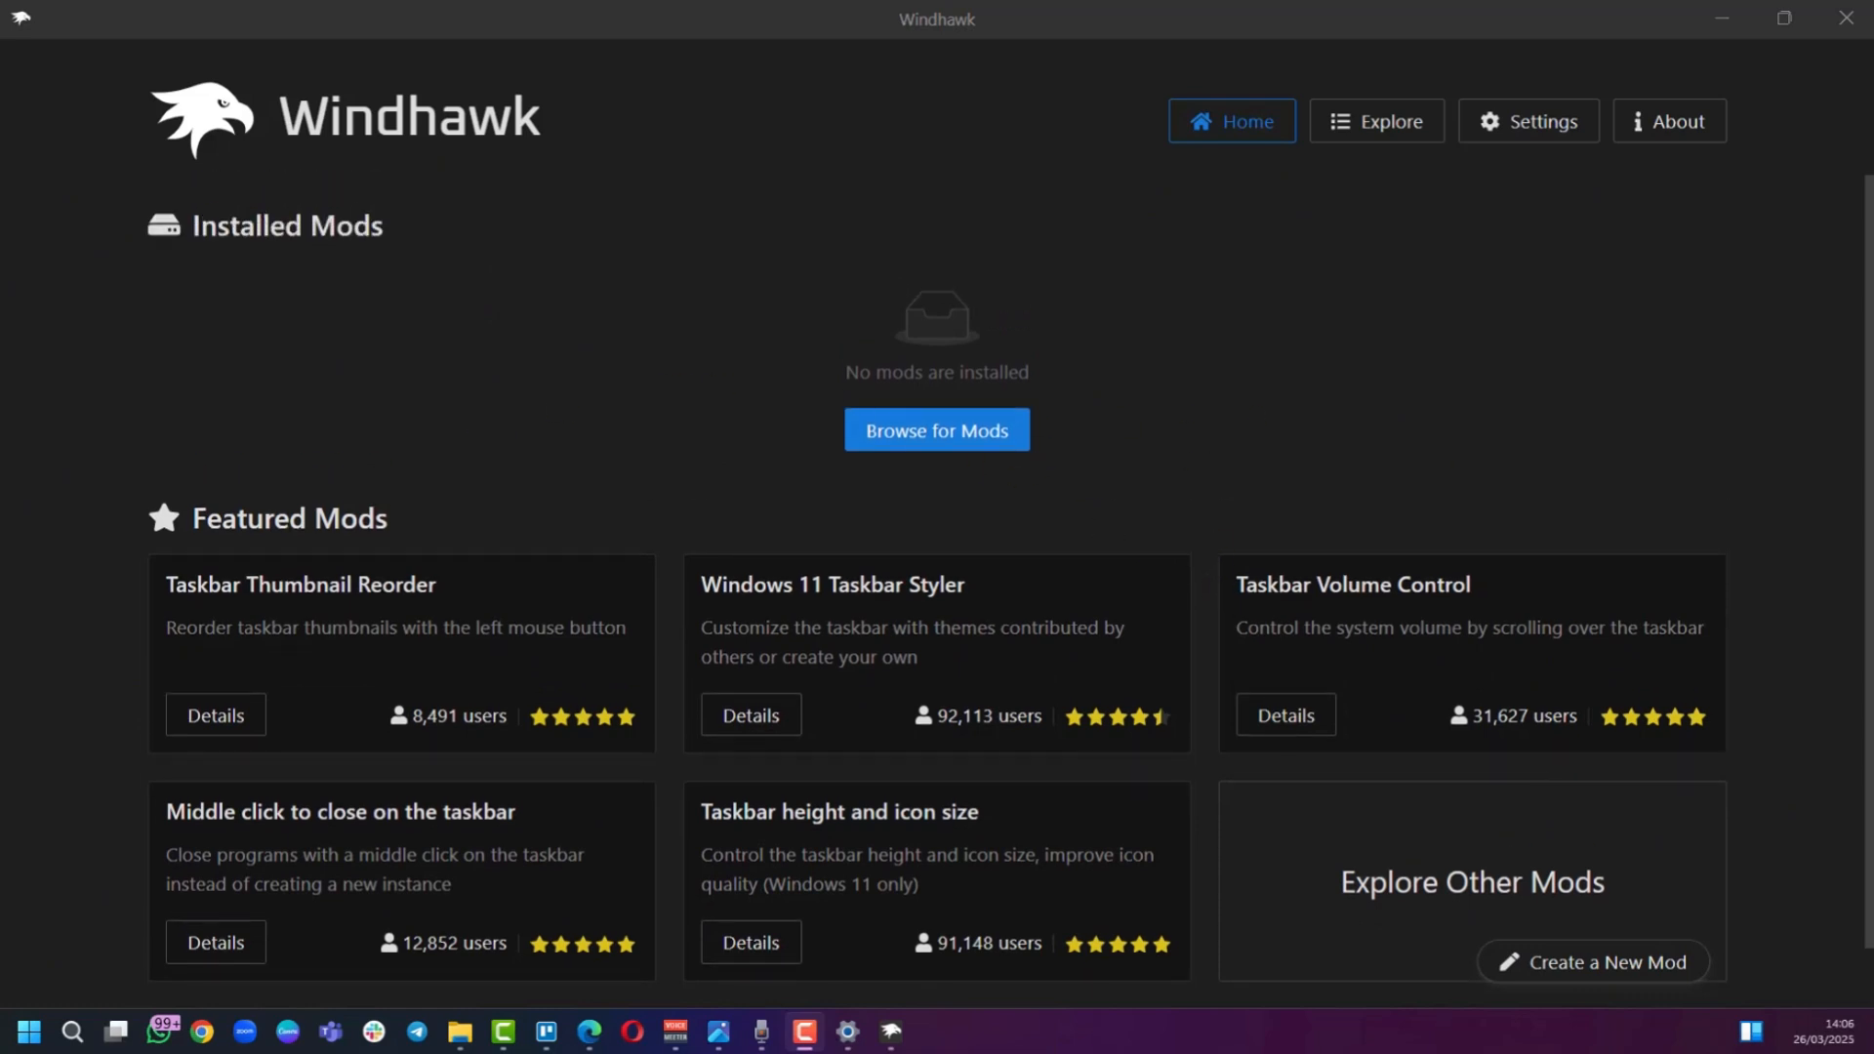
pyautogui.scroll(-1, 1234, 812)
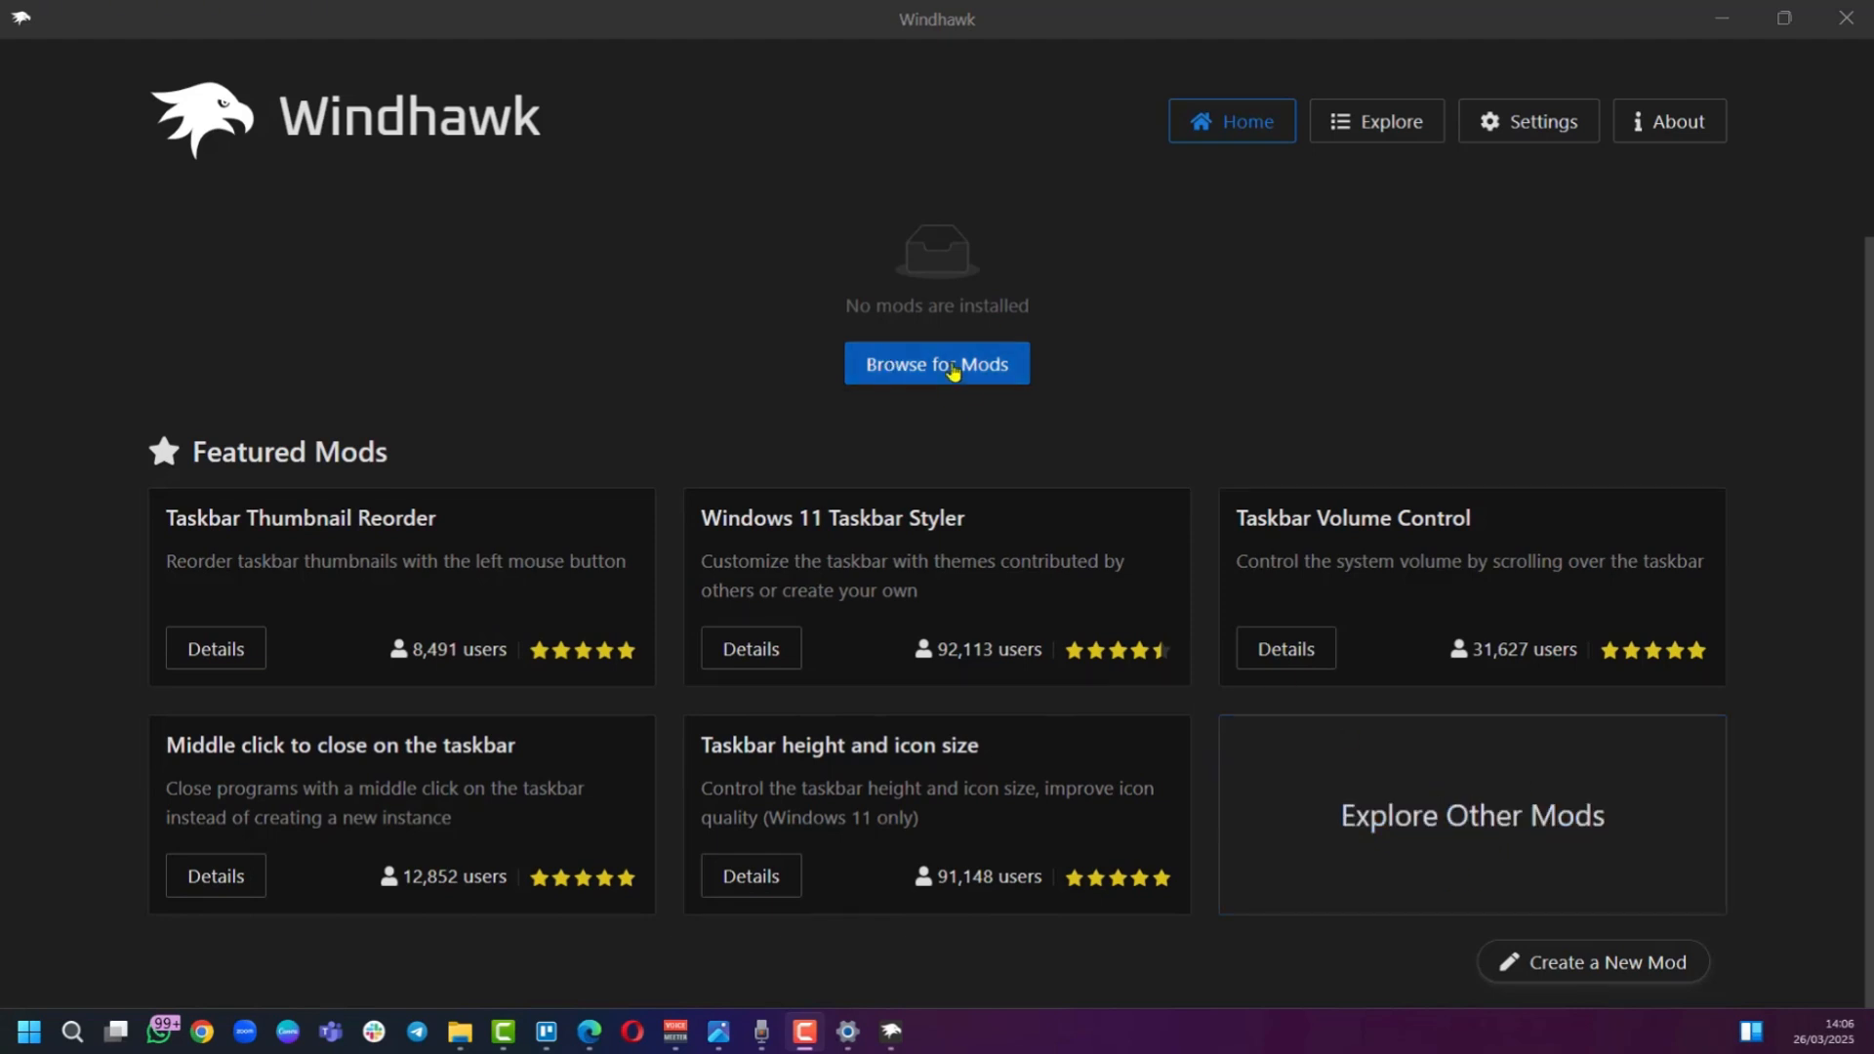
# - Explore the other available mods, search them for "vertical", and open the details of Vertical Taskbar for Windows 11
pyautogui.click(1491, 828)
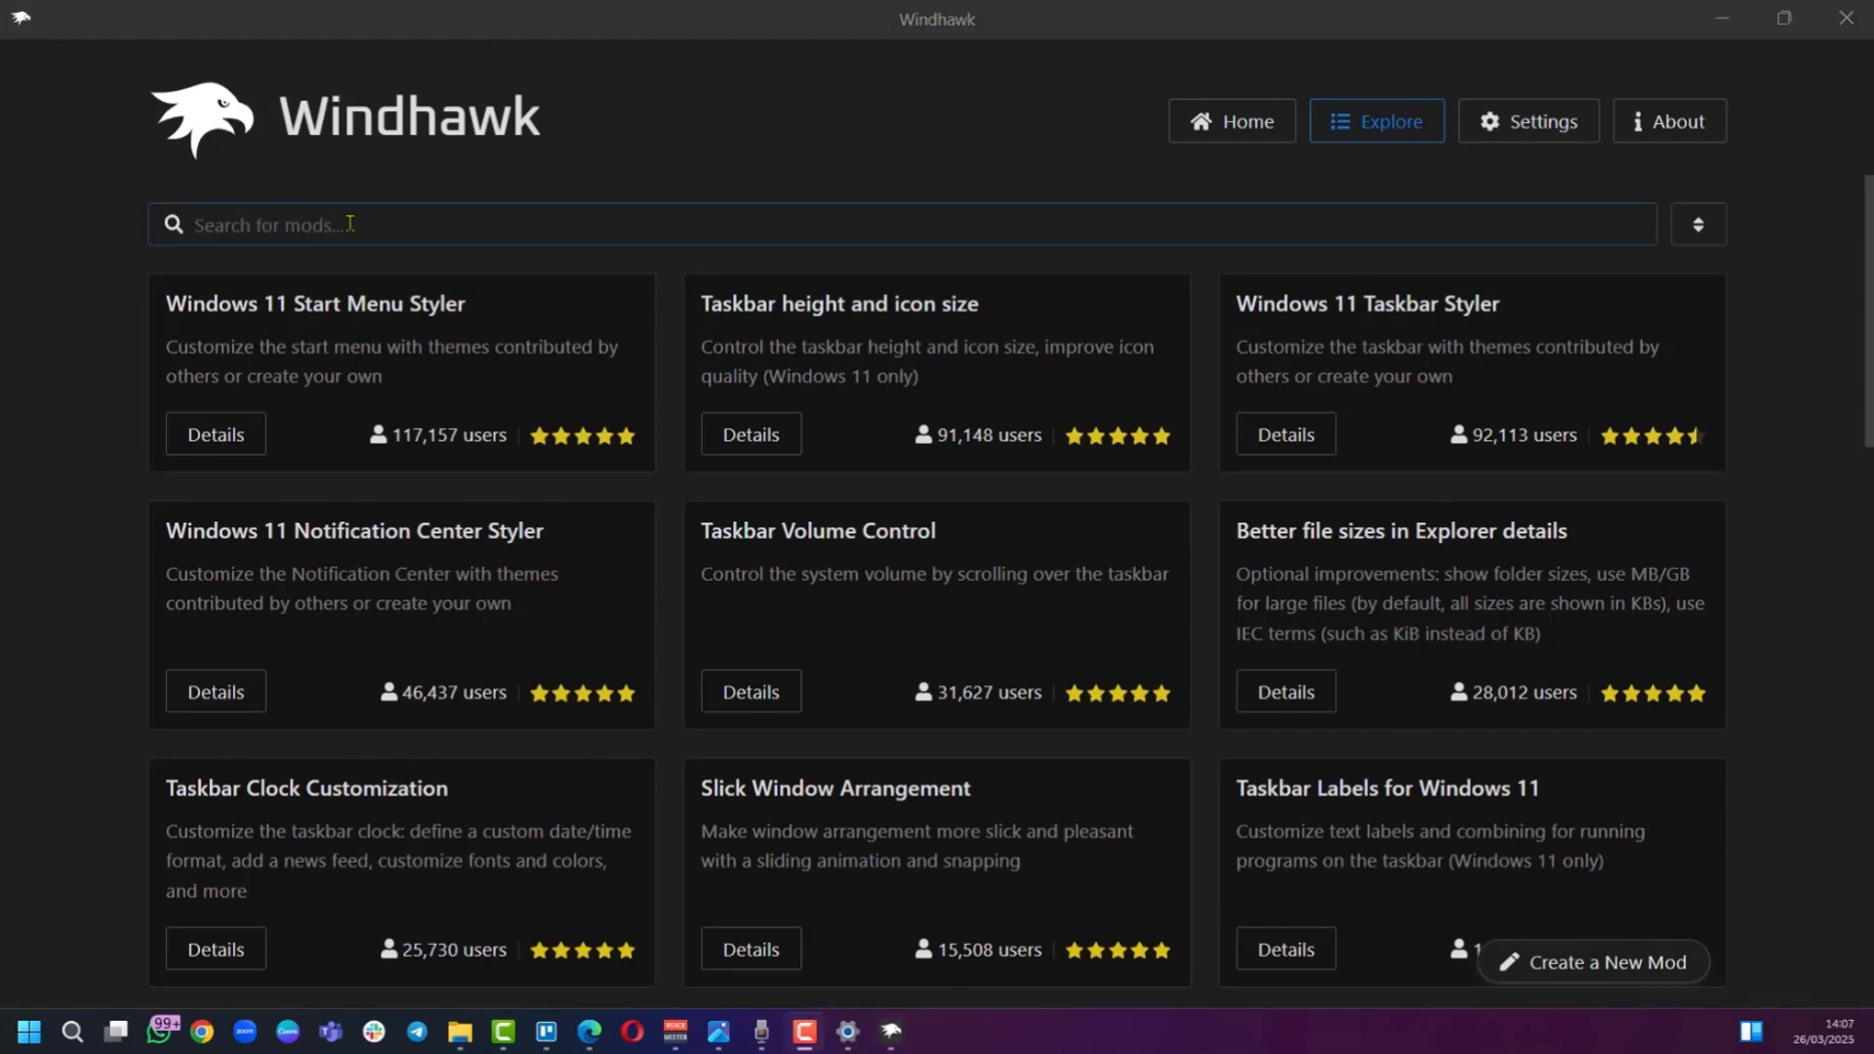
pyautogui.click(350, 224)
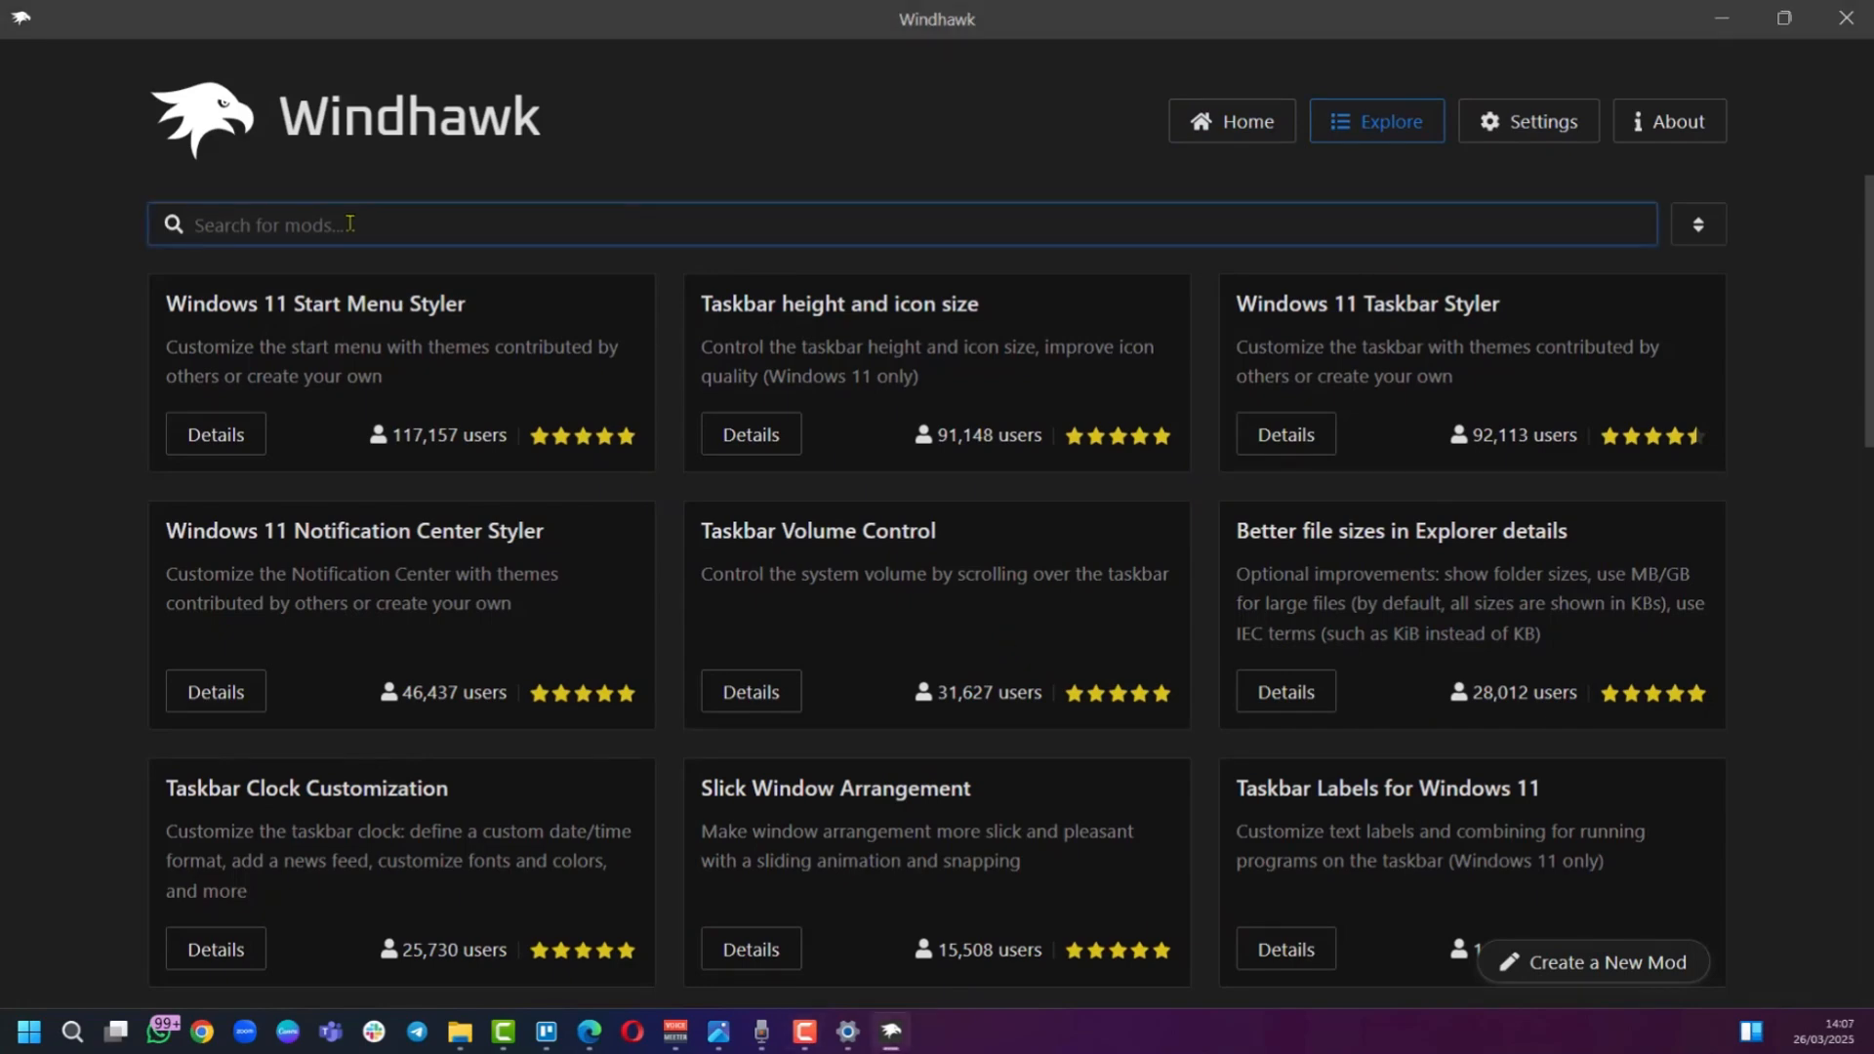
pyautogui.write('vertical')
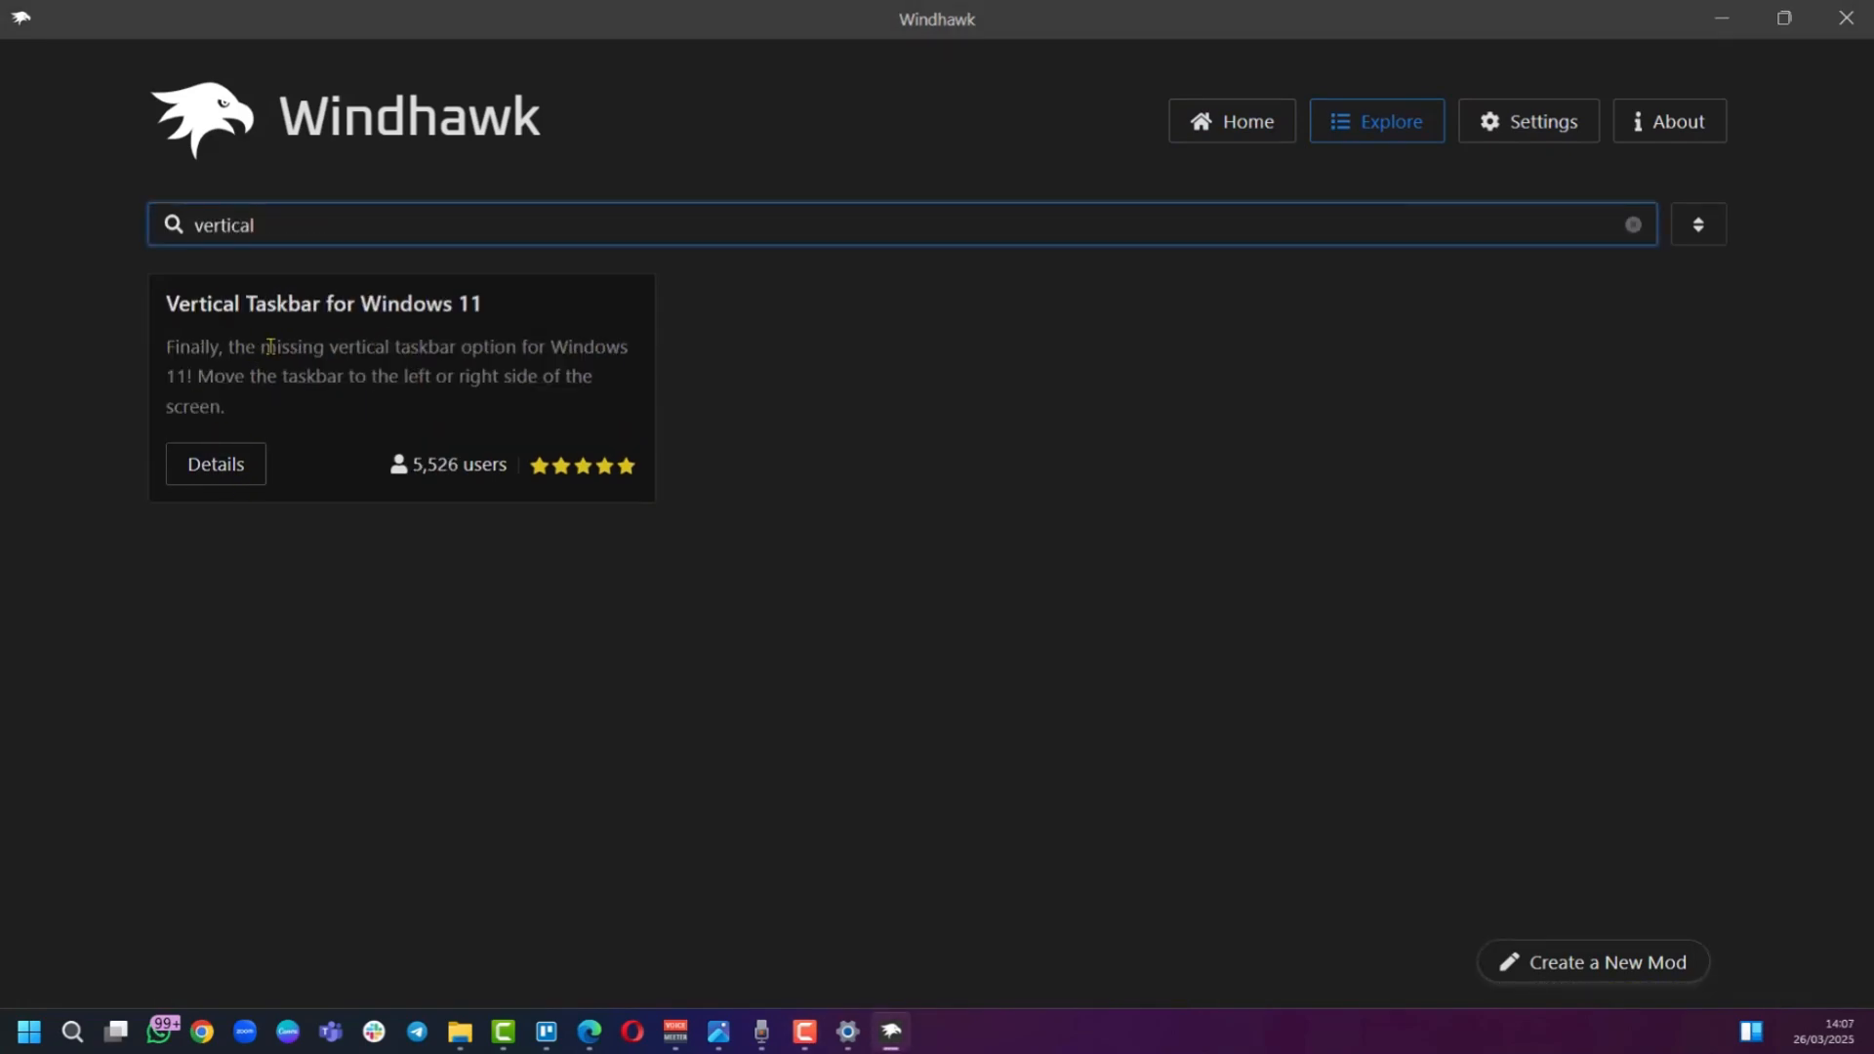
pyautogui.click(207, 471)
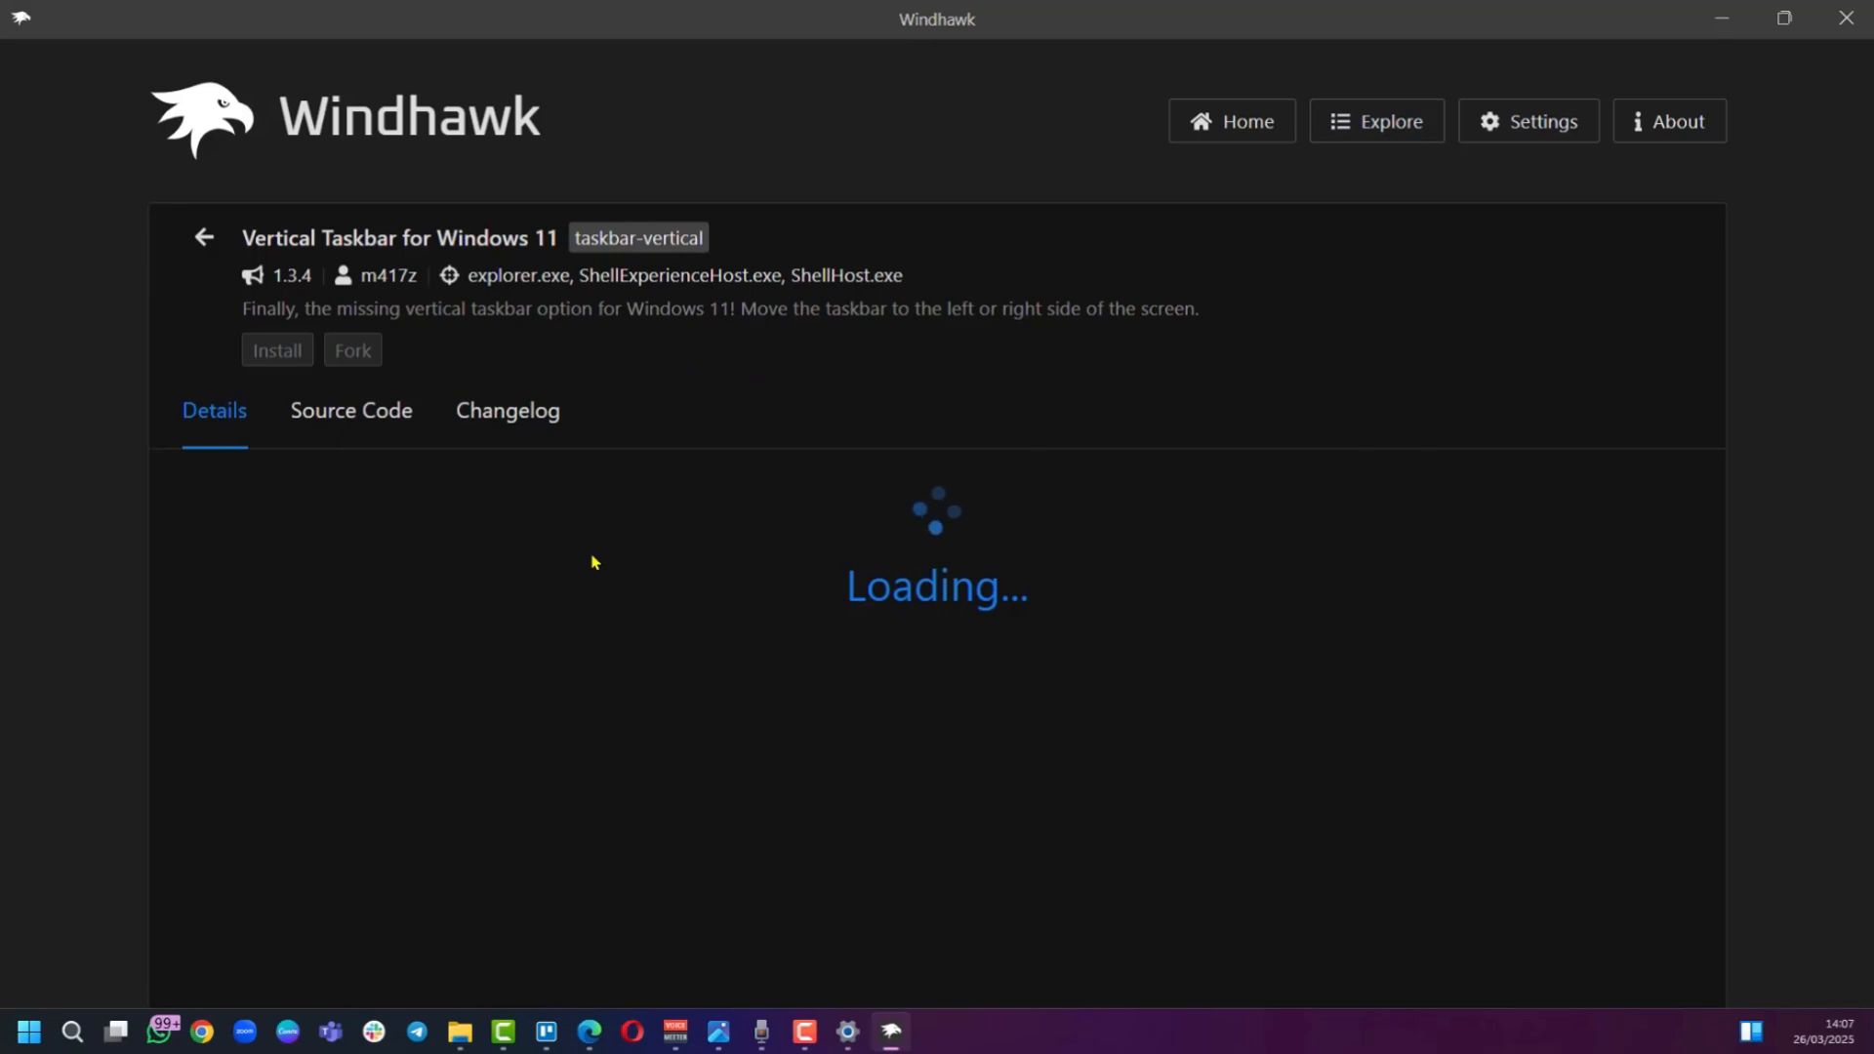
# - Review the Vertical Taskbar for Windows 11 description and preview images, and install the mod, accepting the risk
pyautogui.scroll(-5, 306, 457)
pyautogui.scroll(-4, 305, 457)
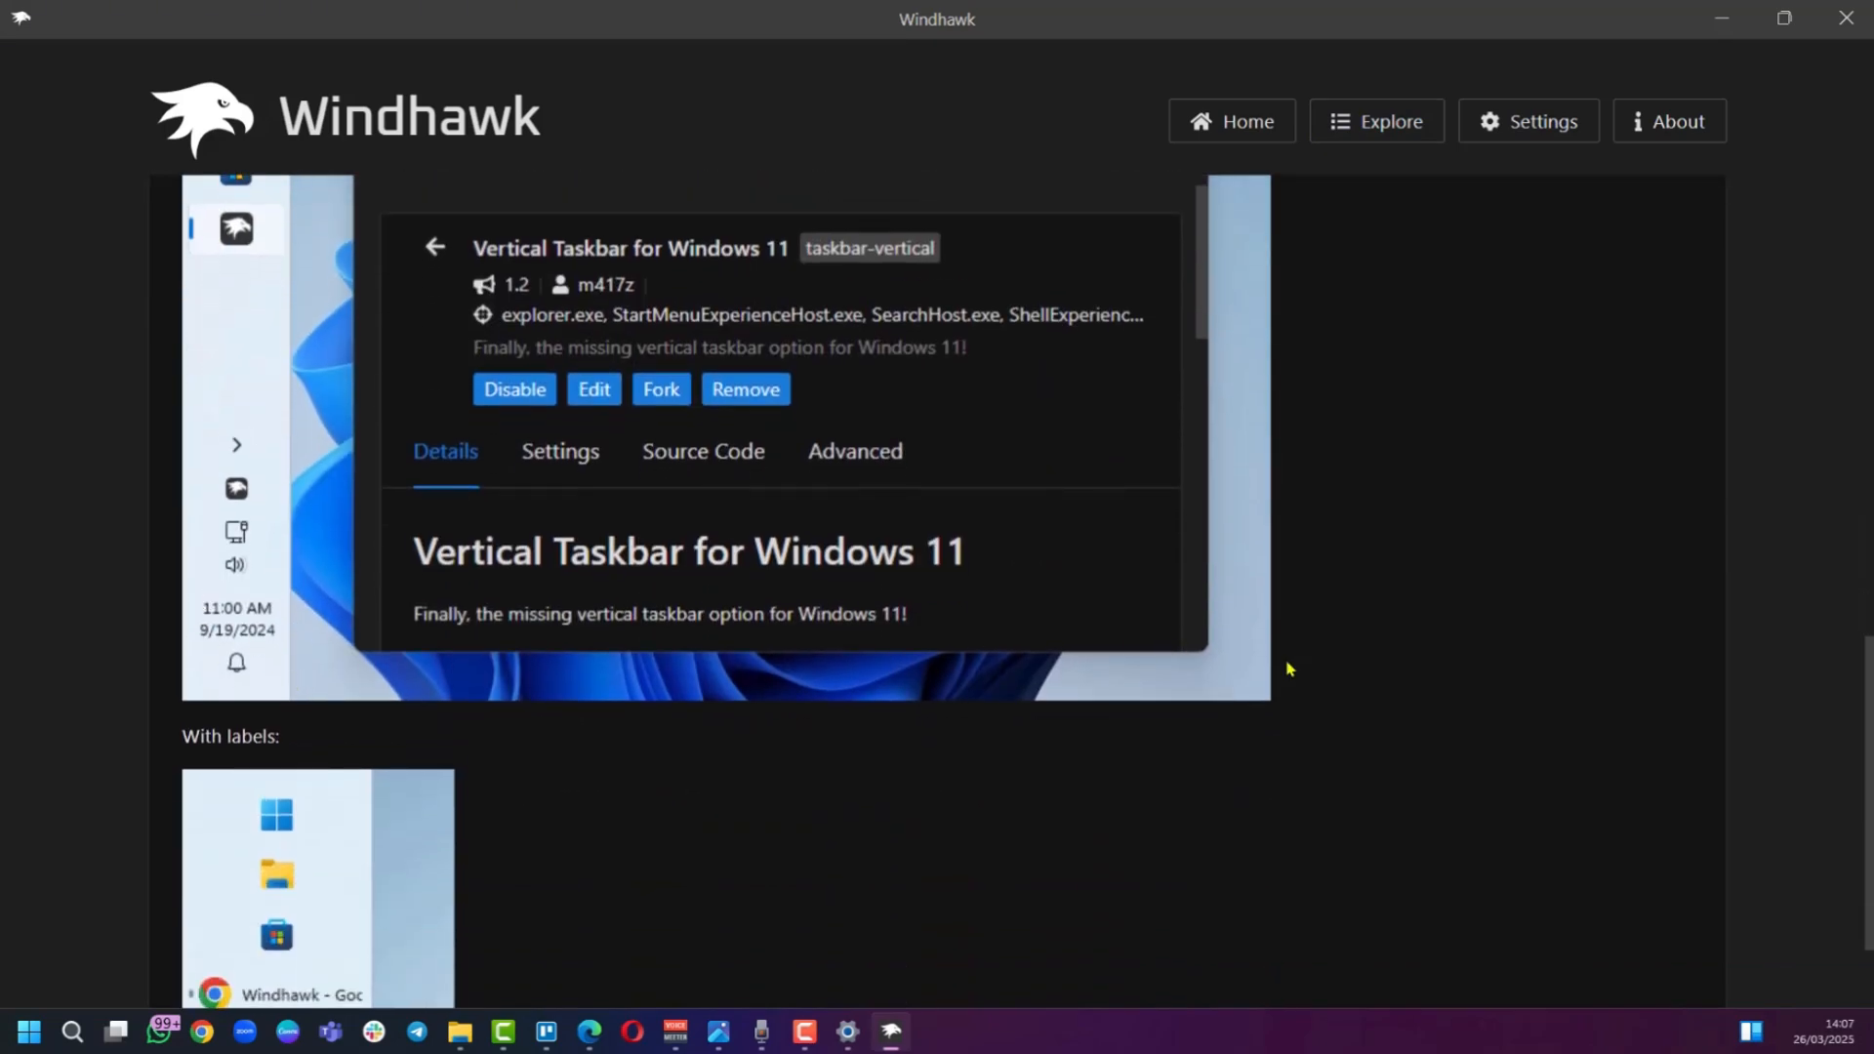
pyautogui.scroll(4, 372, 529)
pyautogui.scroll(-6, 320, 582)
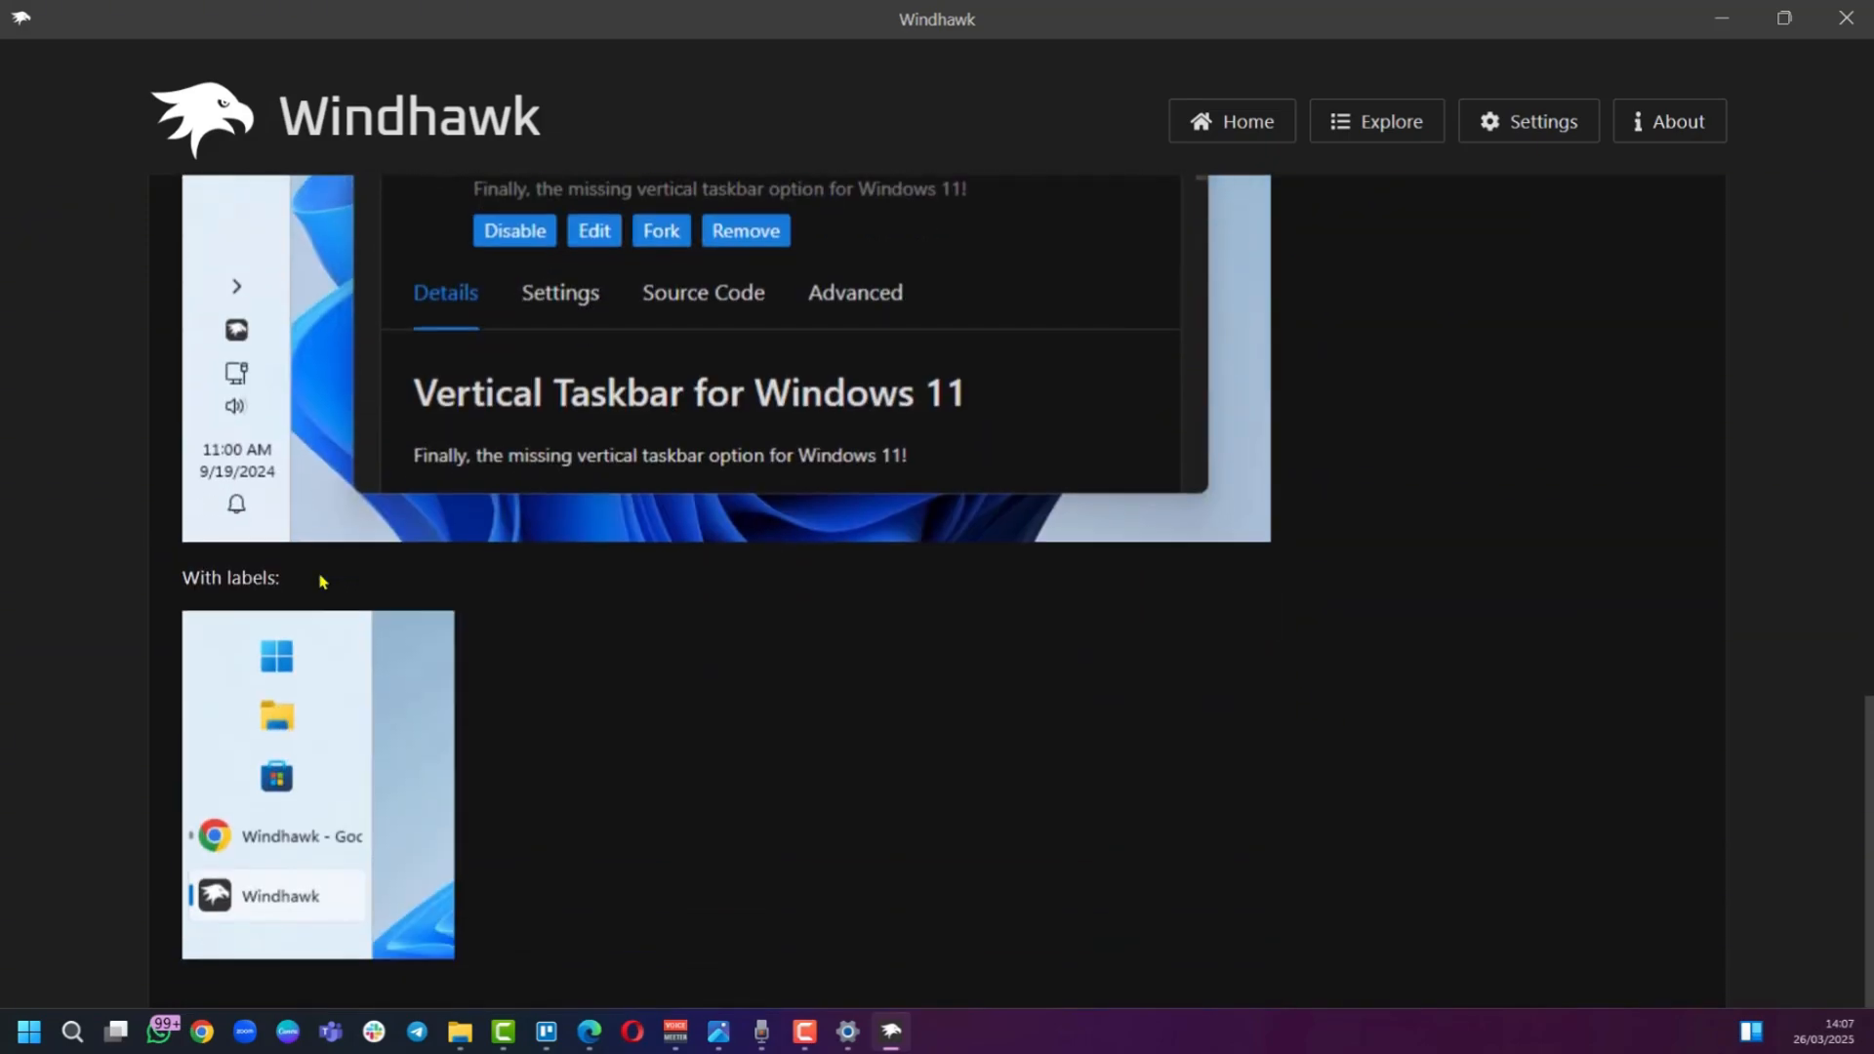
pyautogui.scroll(15, 322, 582)
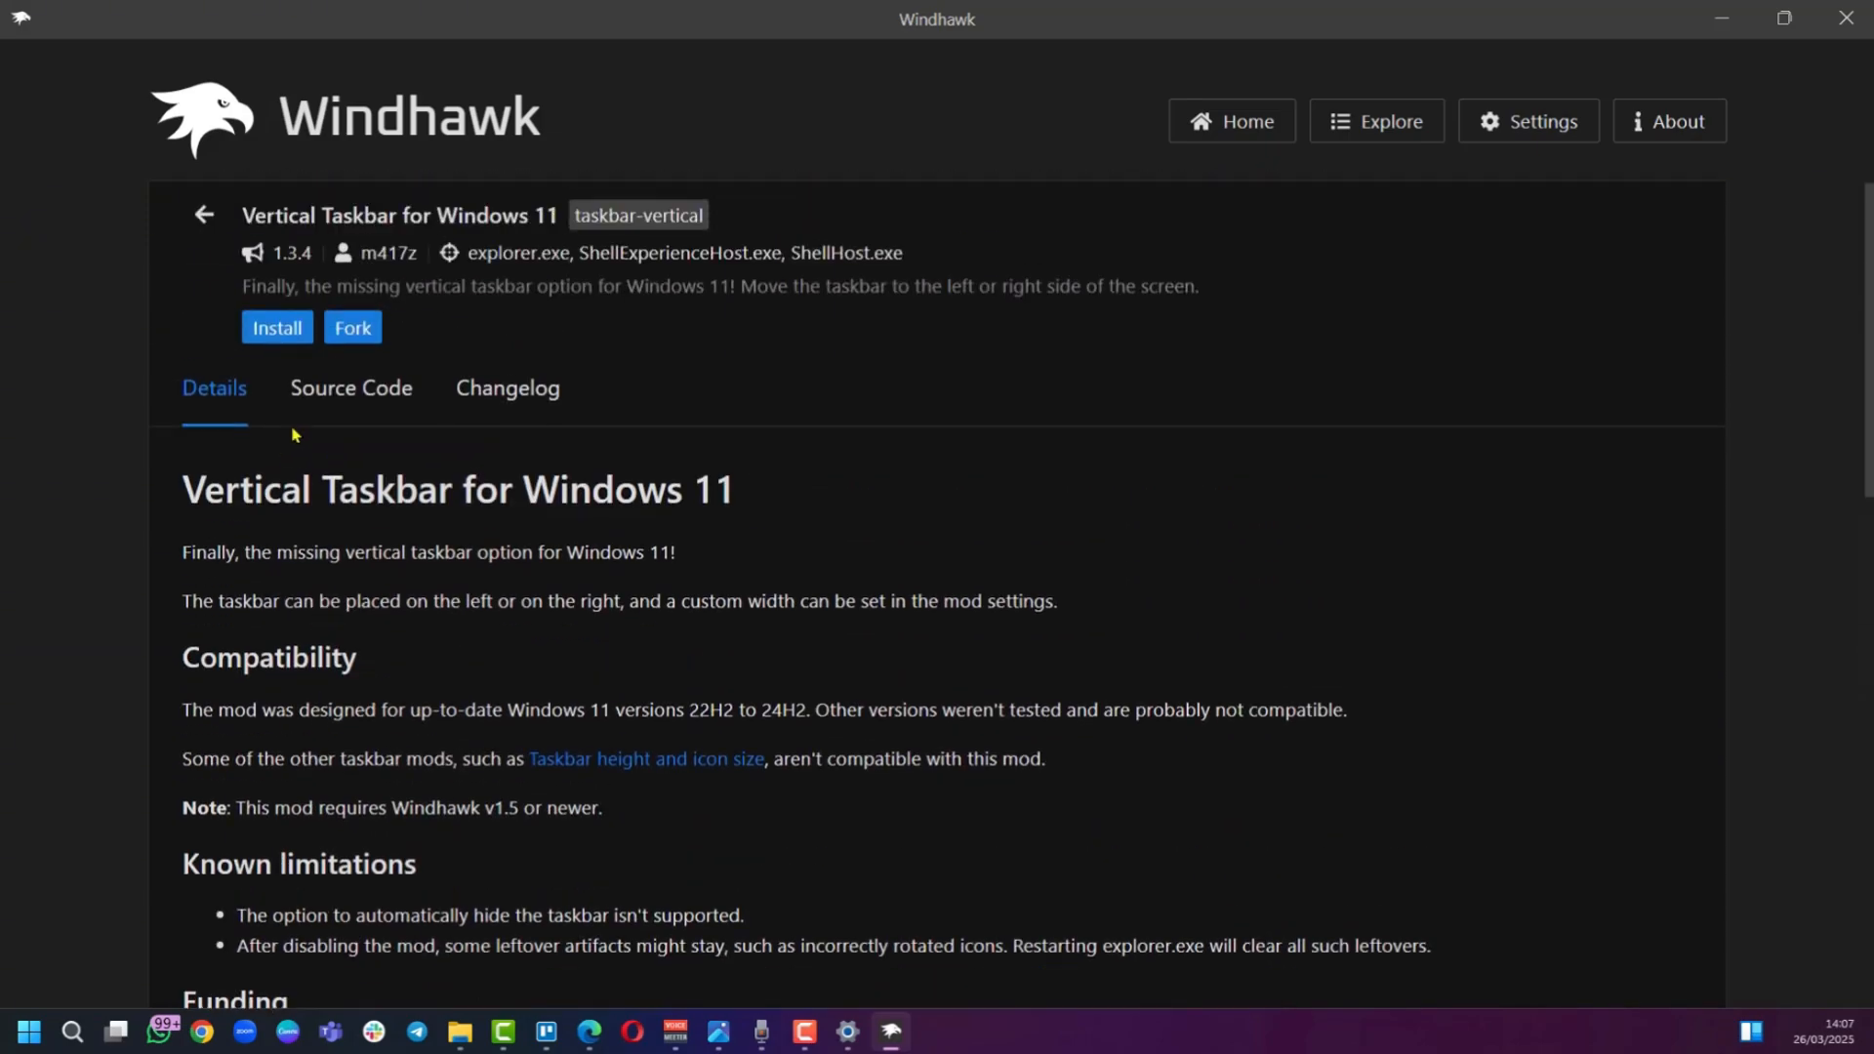
pyautogui.click(283, 330)
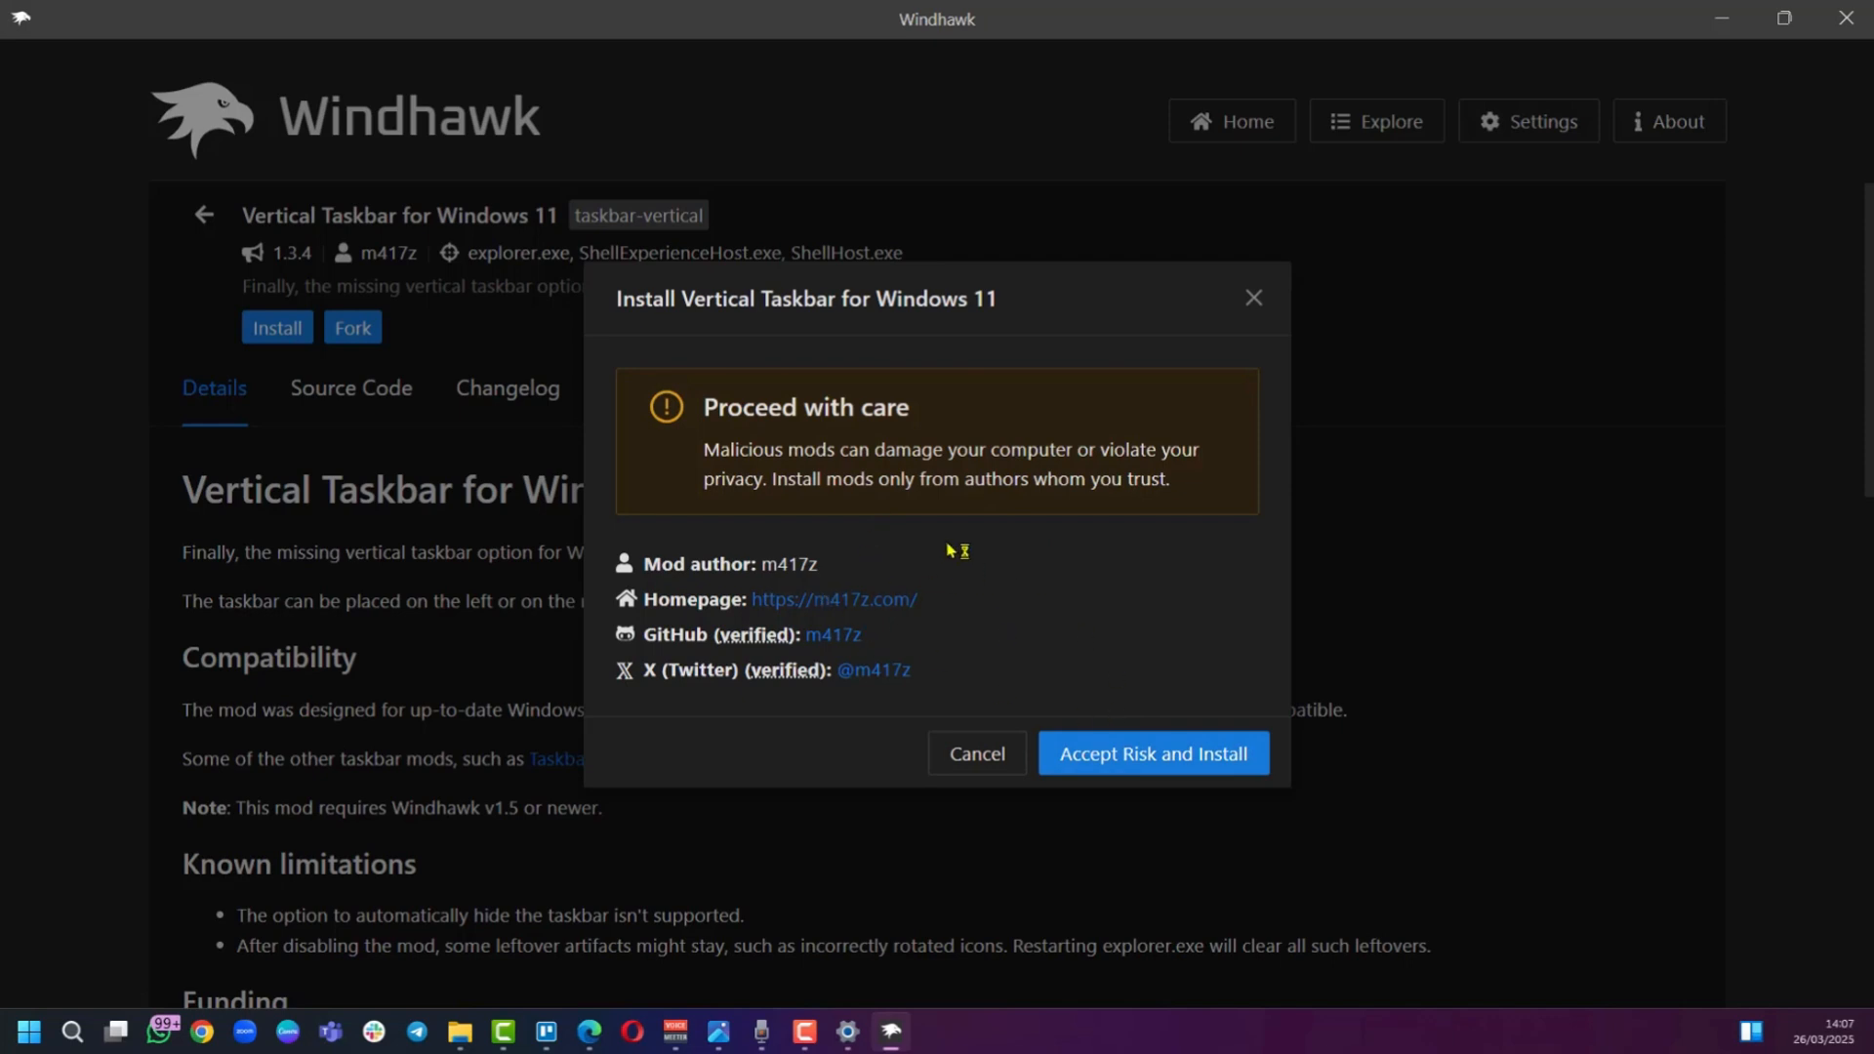
pyautogui.click(1179, 768)
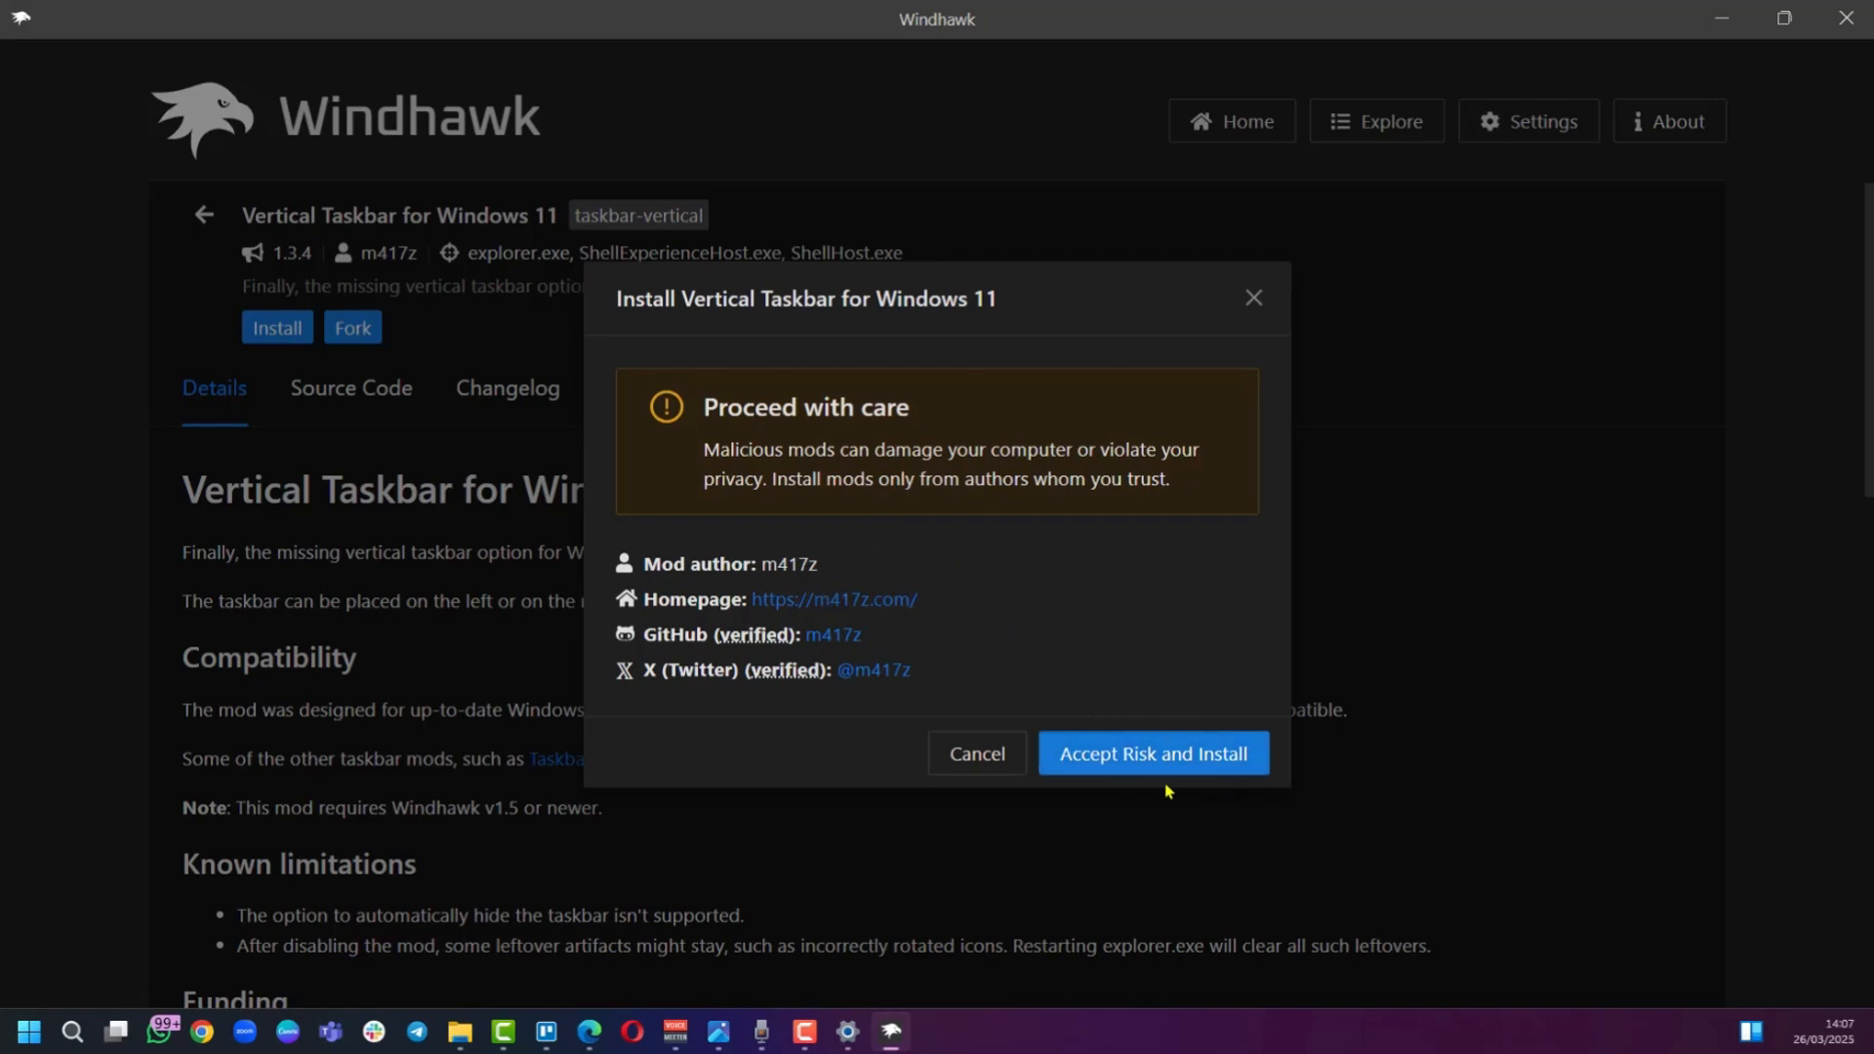
pyautogui.click(1086, 769)
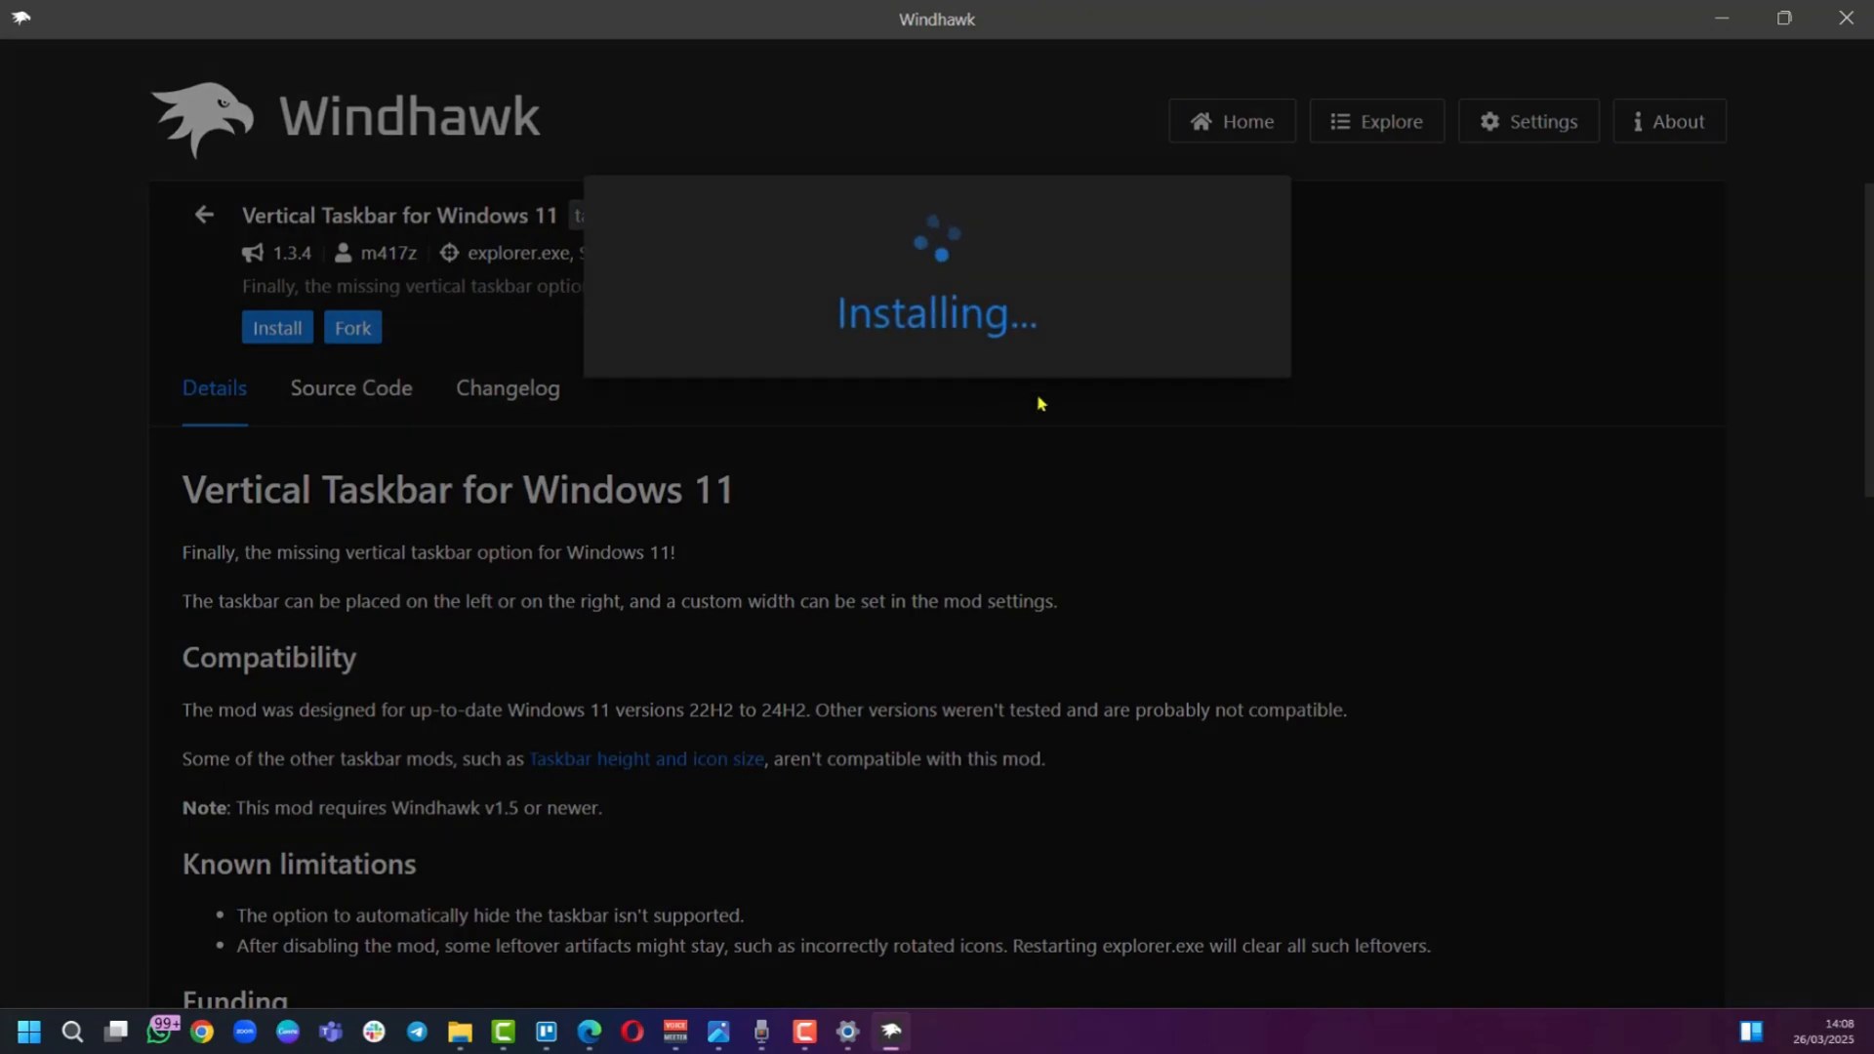